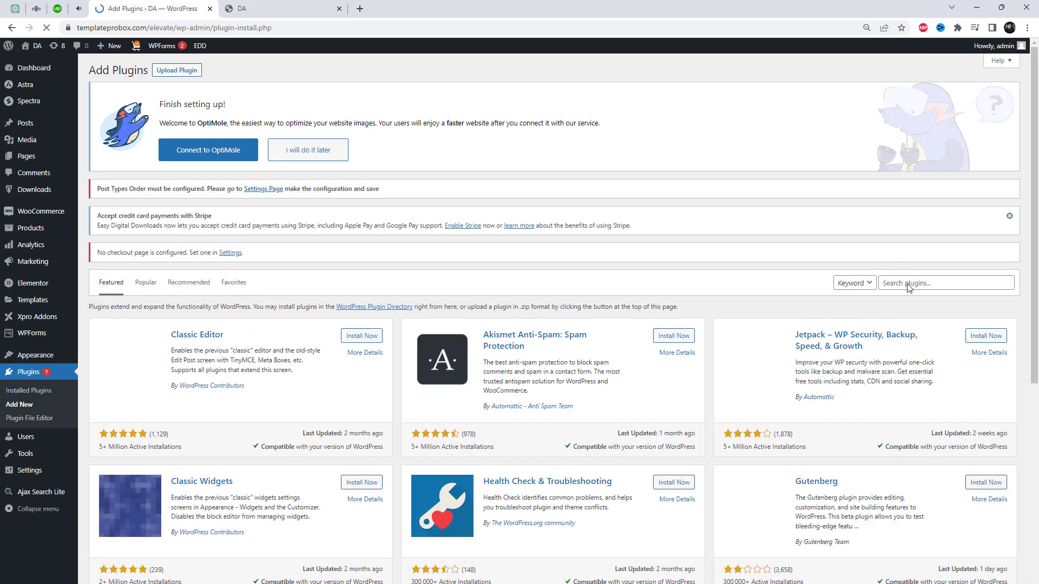
Step: Search the plugin directory for "Xpro Elementor Addons"
left_click(909, 283)
right_click(903, 283)
left_click(838, 368)
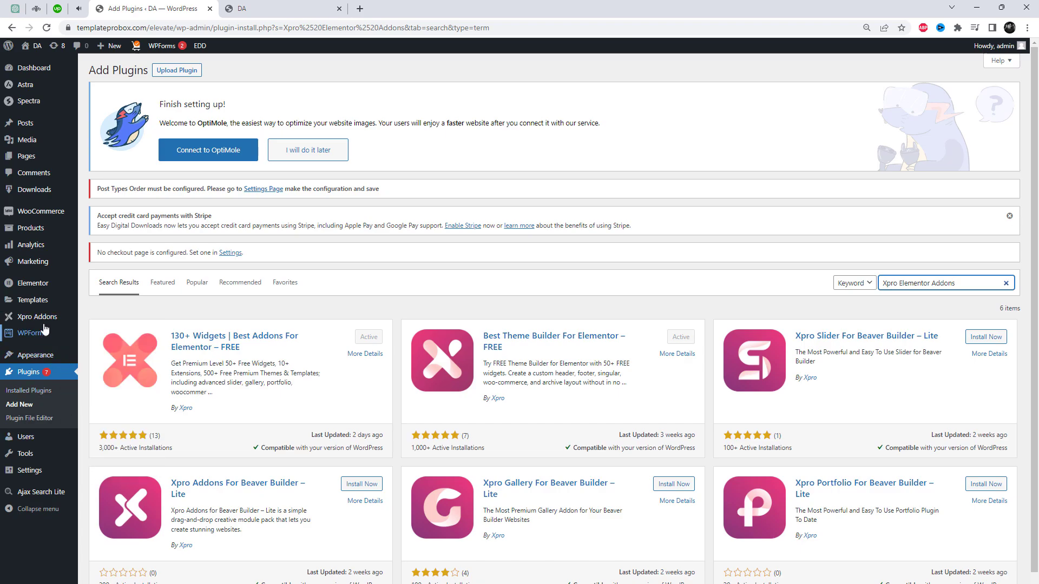
Step: Open the Xpro Addons general settings and review the available extensions and widgets
left_click(104, 324)
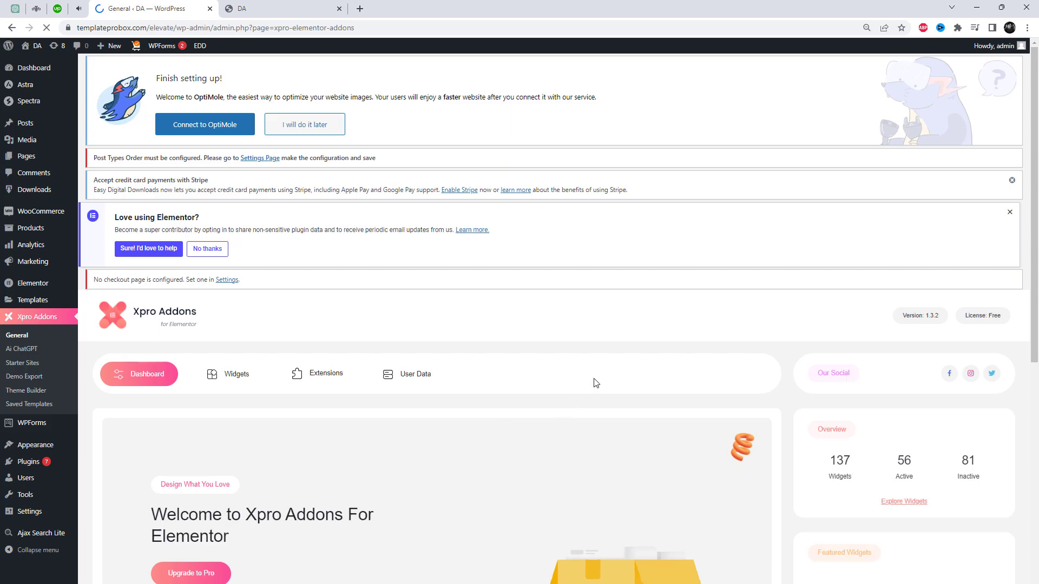
scroll(595, 383, "down", 9)
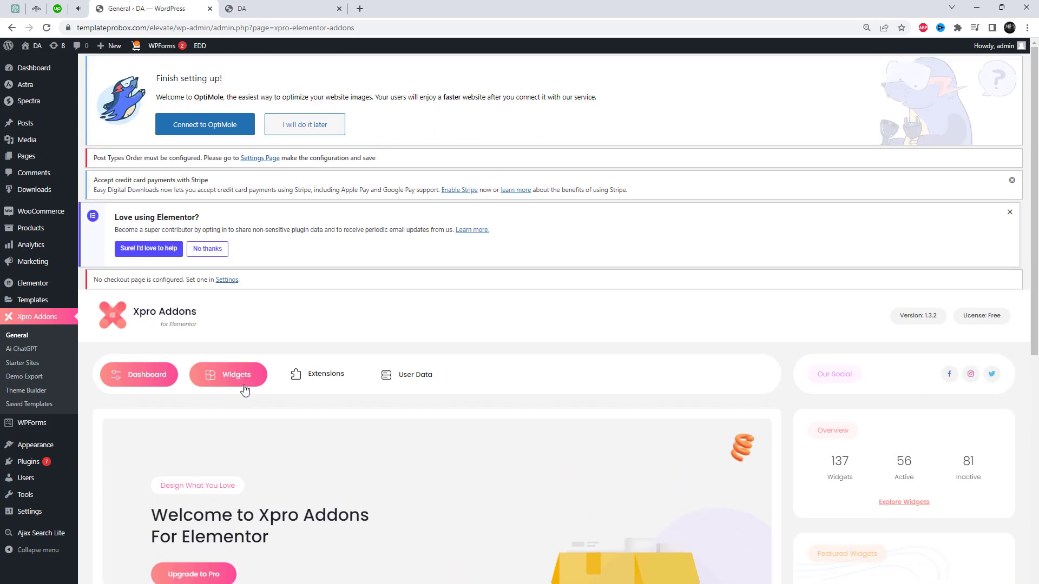
left_click(326, 390)
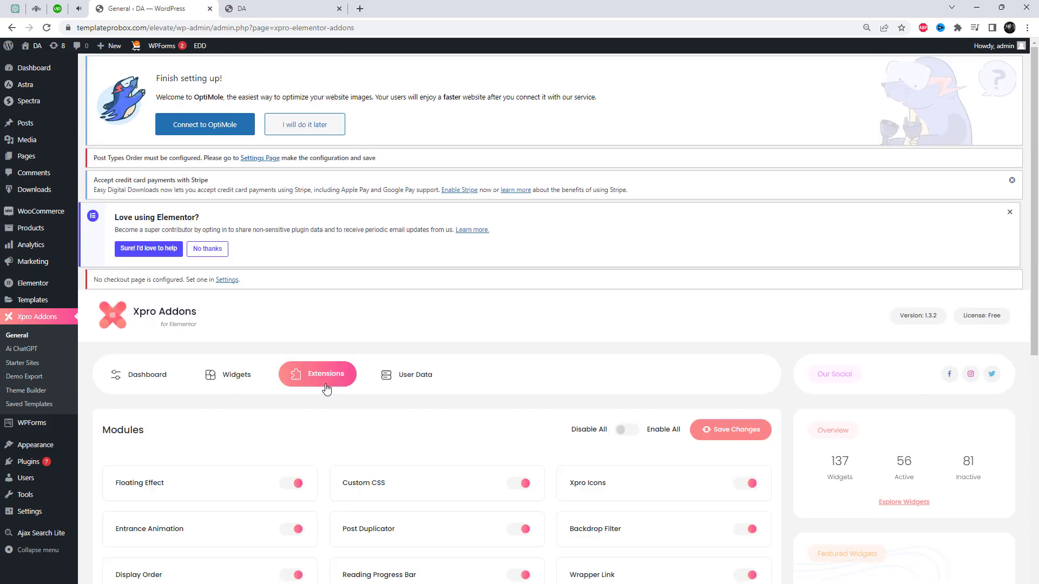
scroll(410, 394, "down", 3)
left_click(232, 196)
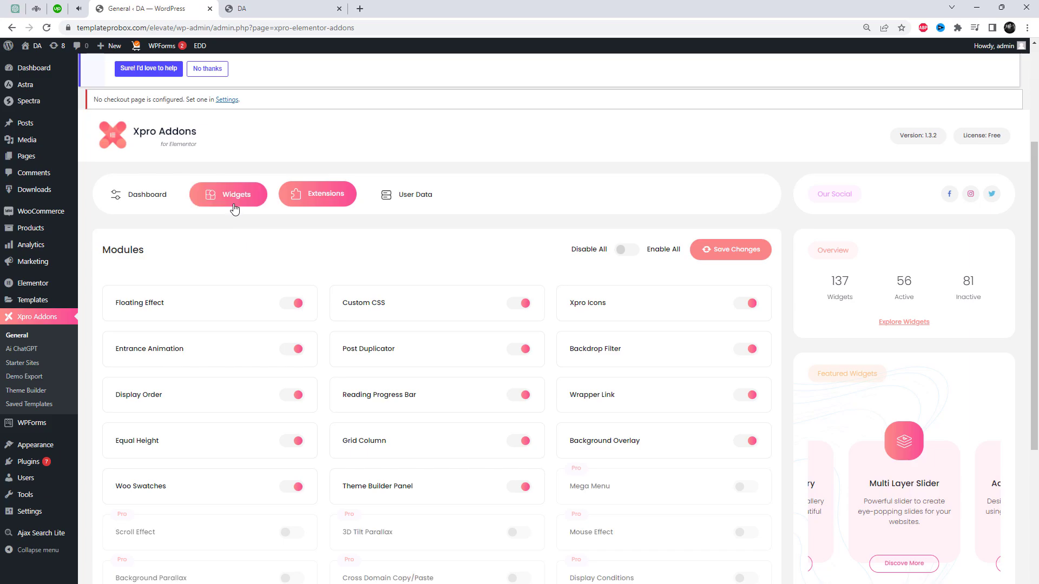
scroll(407, 339, "down", 3)
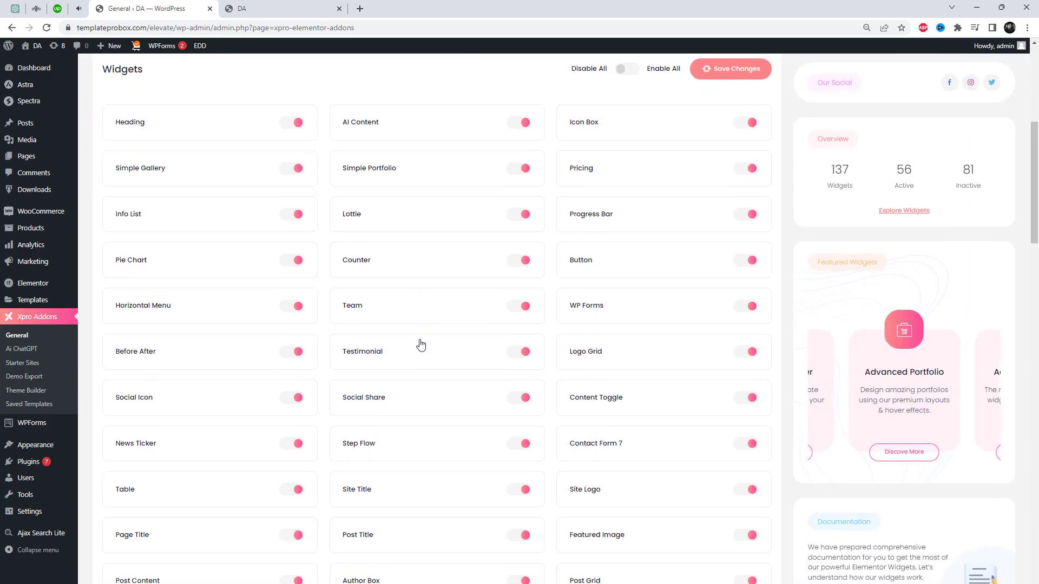
Step: Find the Progress Bar widget by searching the page for "progr" and make sure it is enabled
key("ctrl+f")
type("progr")
left_click(752, 395)
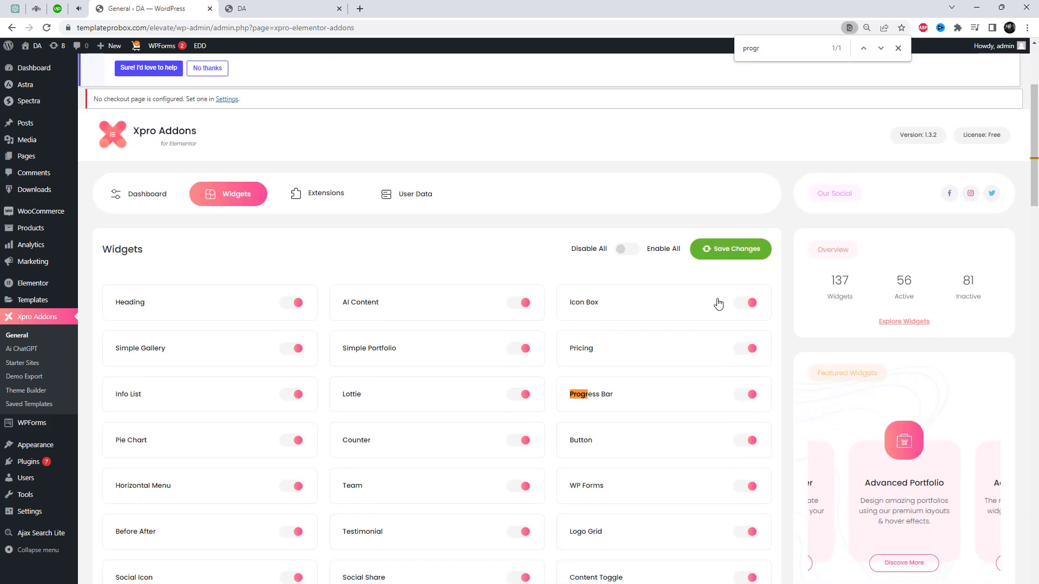
Step: Open the site's home page for editing with Elementor in a new browser tab and go to that tab
left_click(262, 7)
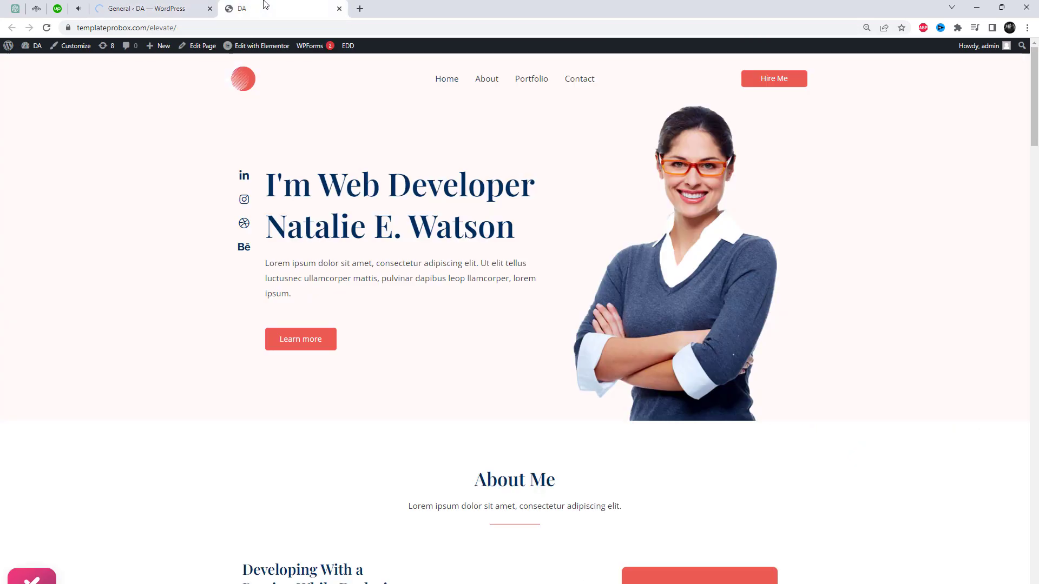
right_click(254, 53)
left_click(297, 64)
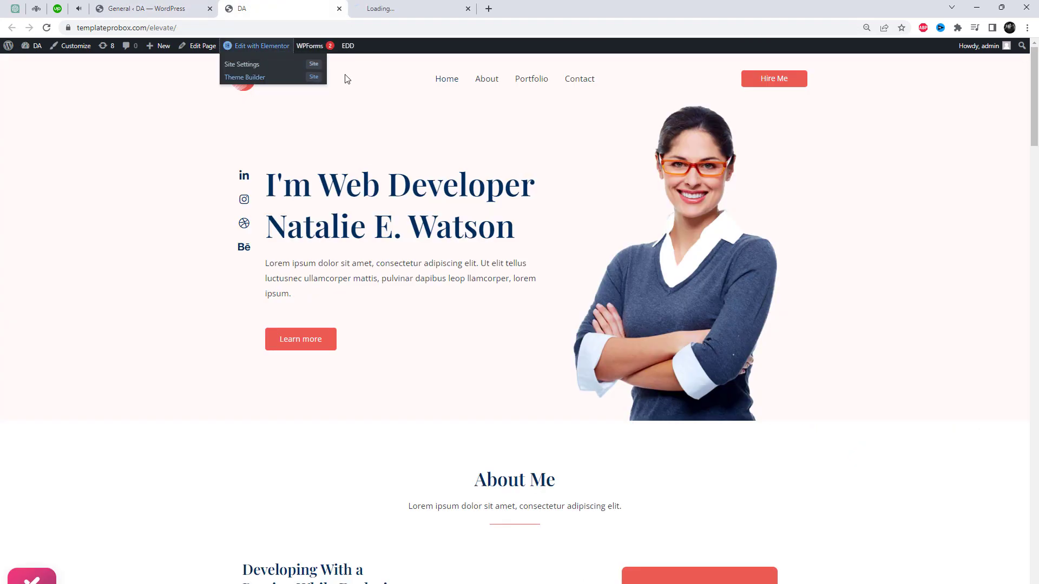
scroll(511, 309, "down", 1)
scroll(511, 308, "down", 3)
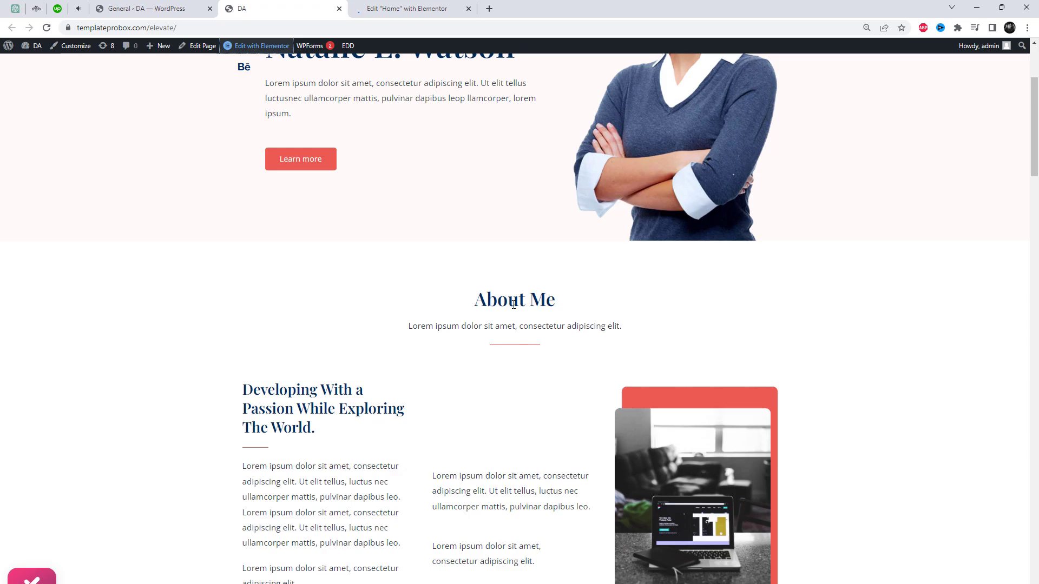
scroll(519, 269, "down", 5)
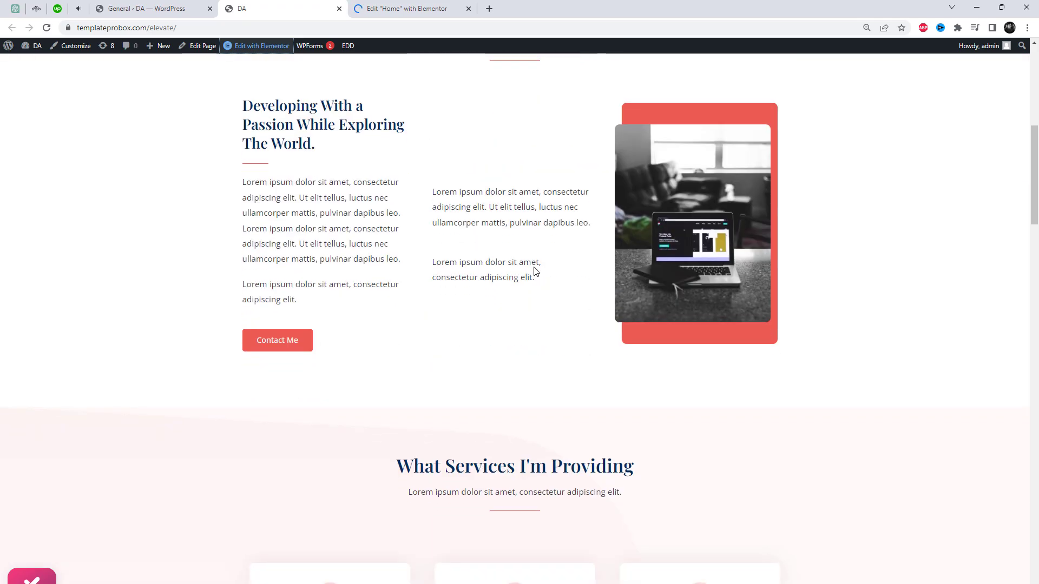
key("ctrl+Tab")
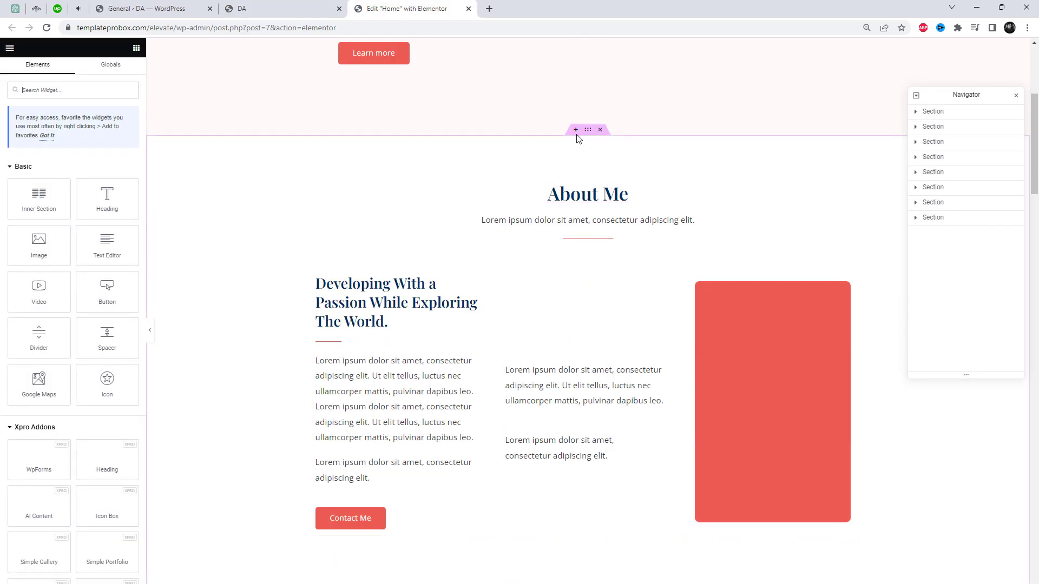
Step: Add an empty single-column section directly above the "What Services I'm Providing" section
scroll(590, 442, "down", 8)
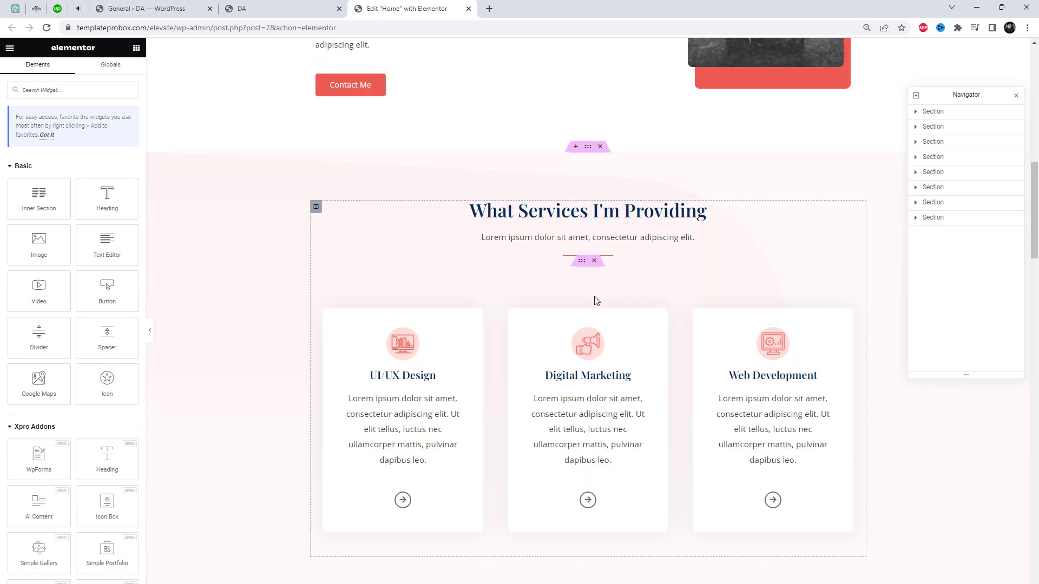
left_click(575, 136)
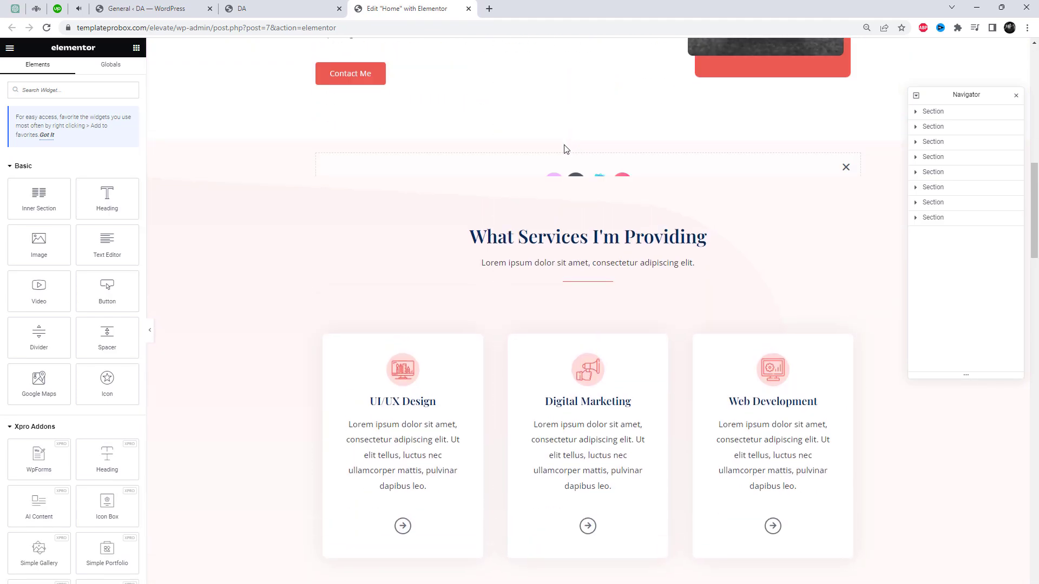
left_click(552, 183)
left_click(463, 210)
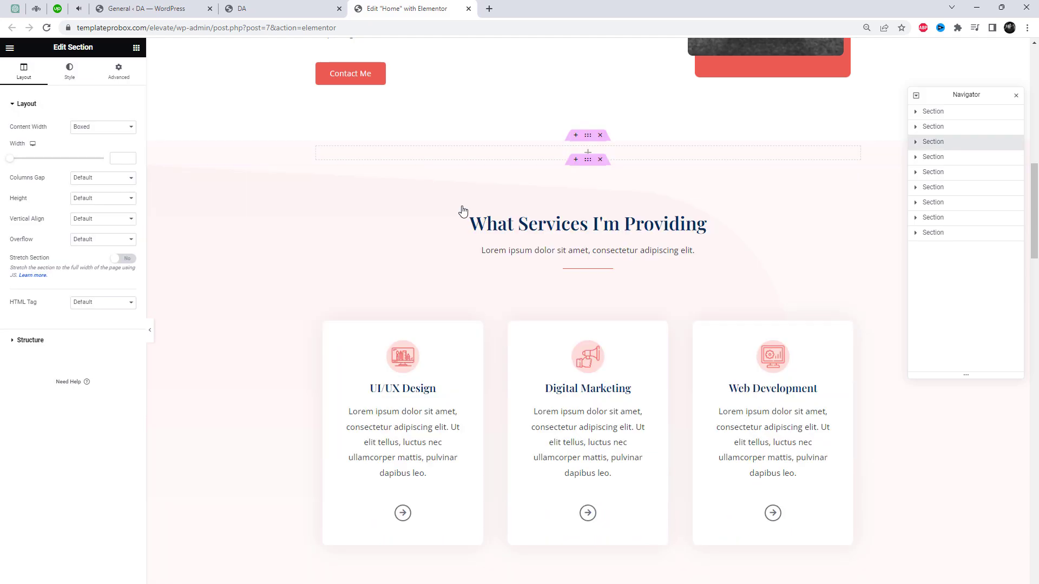
Step: Search the widgets for "Pro" and place the Xpro Progress Bar widget in the new empty section
left_click(8, 49)
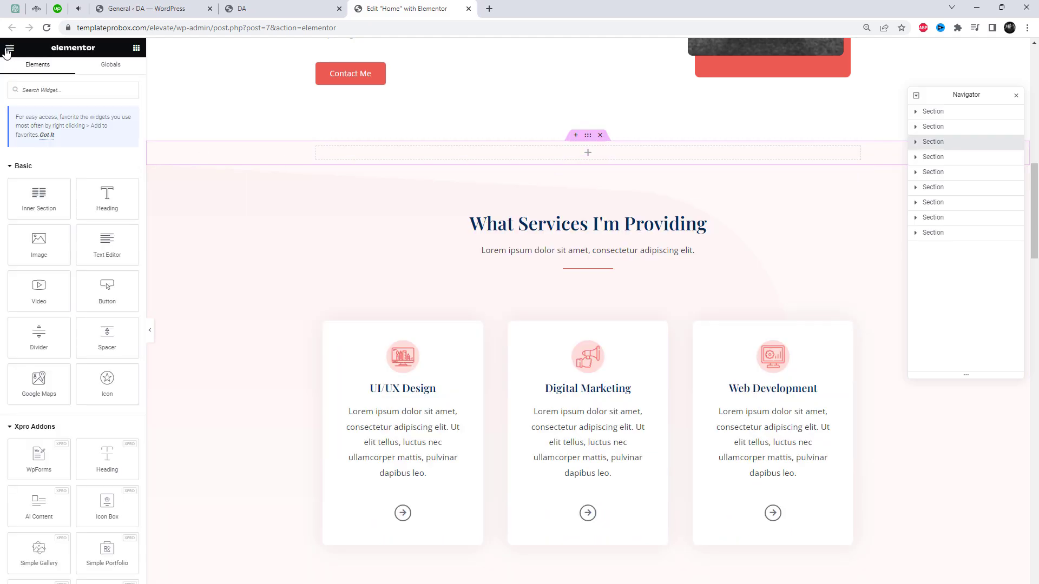
scroll(62, 303, "down", 5)
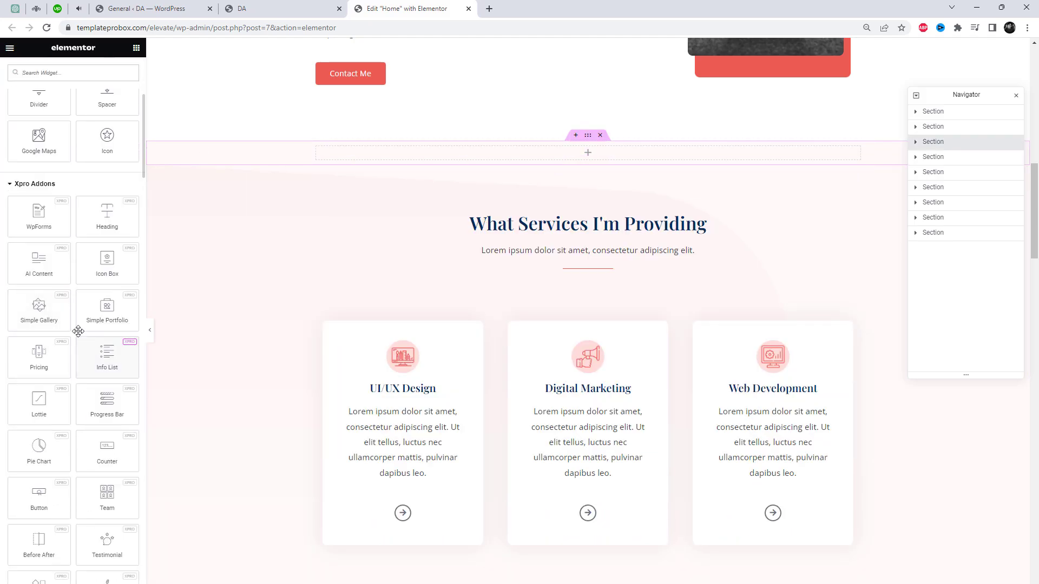
scroll(68, 108, "up", 5)
type("Pro")
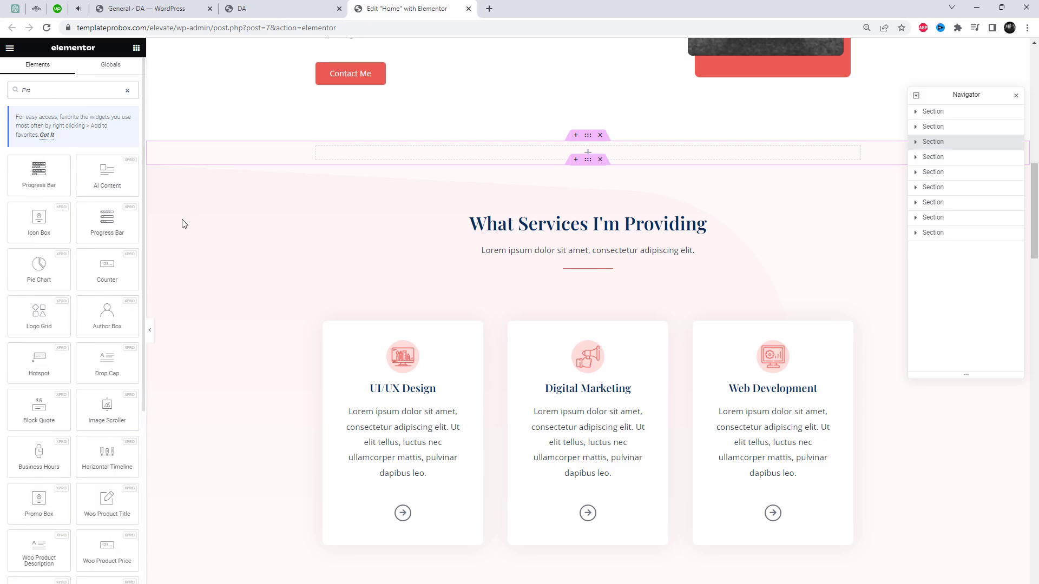
left_click_drag(110, 222, 403, 155)
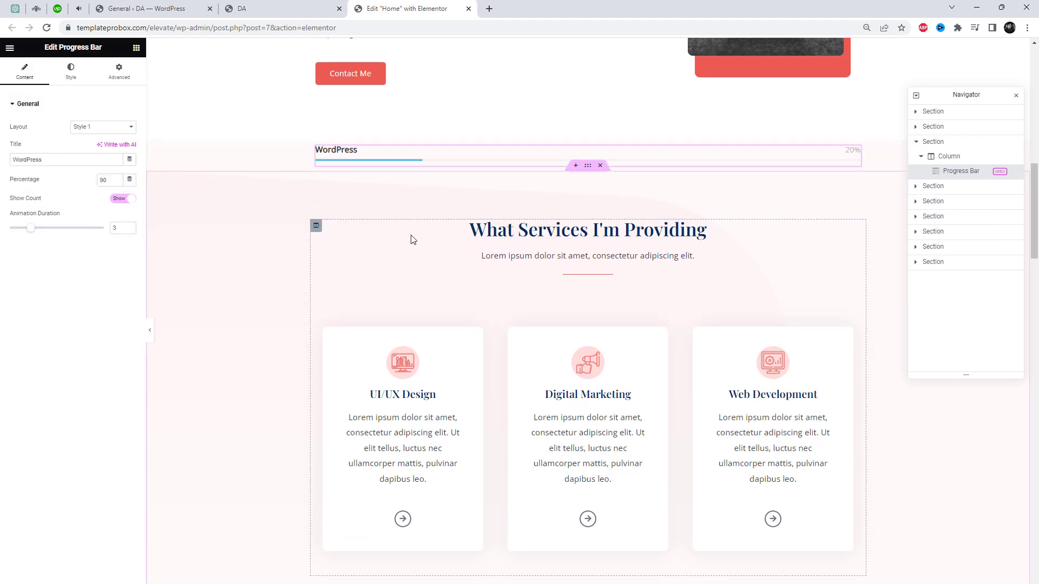
Step: Keep the progress bar's layout at Style 1, title it "Design" and set its animation duration to 4
left_click(115, 129)
left_click(115, 132)
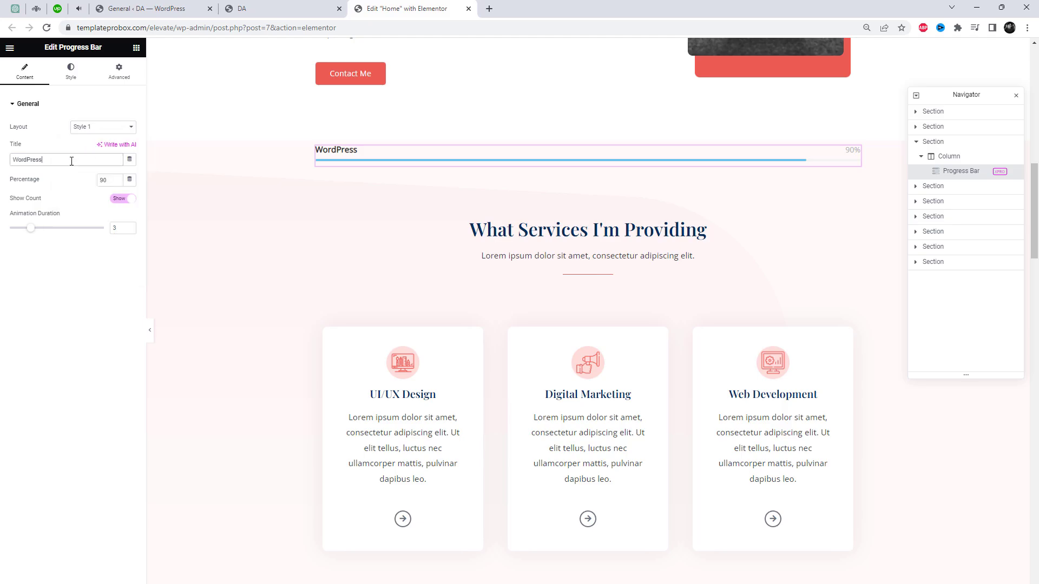
type("Design")
left_click_drag(38, 234, 43, 233)
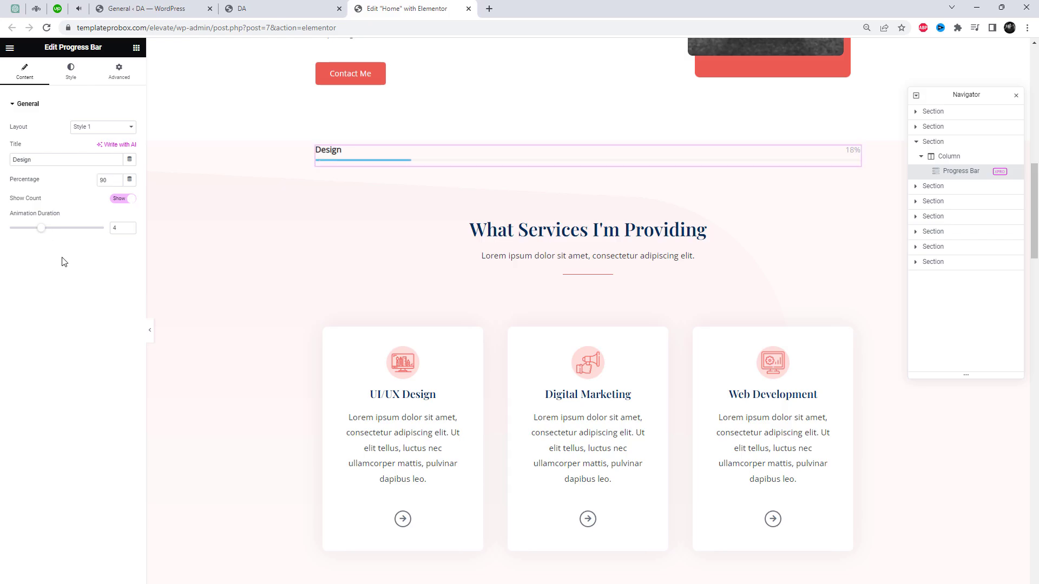
Step: Duplicate the Design progress bar and title the copy "Development"
right_click(447, 166)
left_click(472, 193)
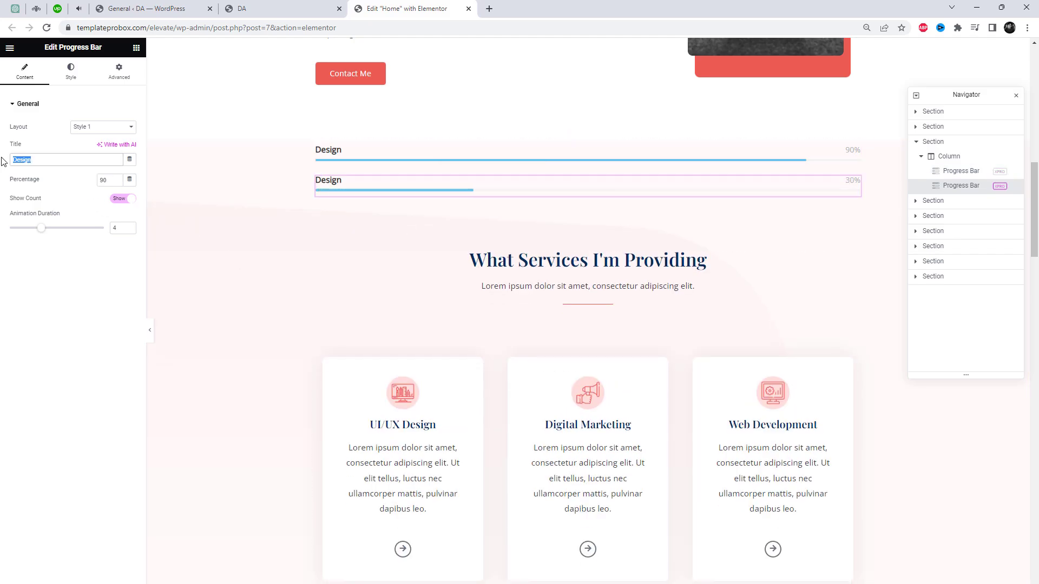
type("Development")
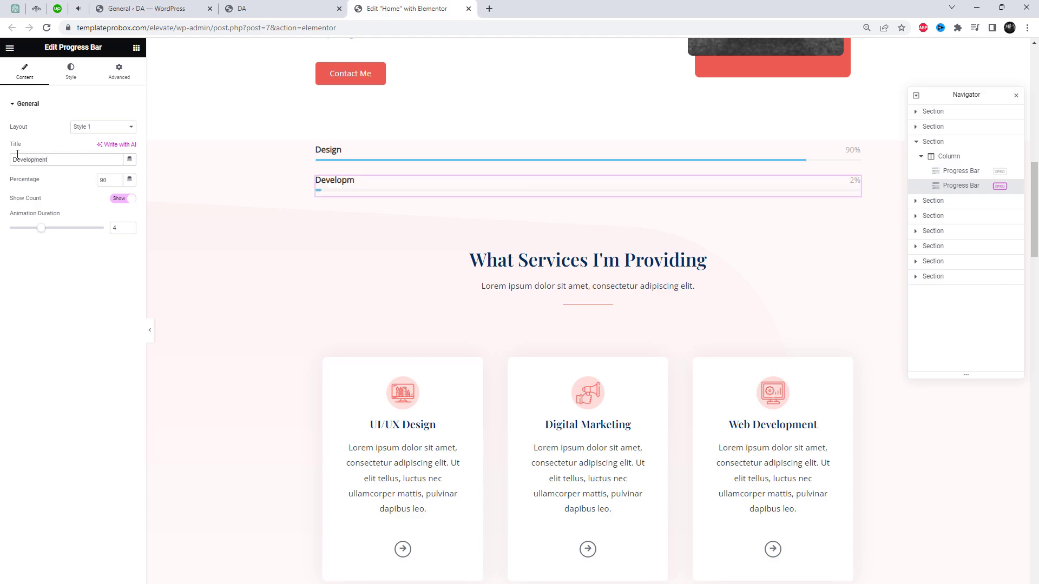
Step: Set the Development progress bar's layout to Style 2 and its percentage to 50
left_click(93, 134)
left_click(88, 151)
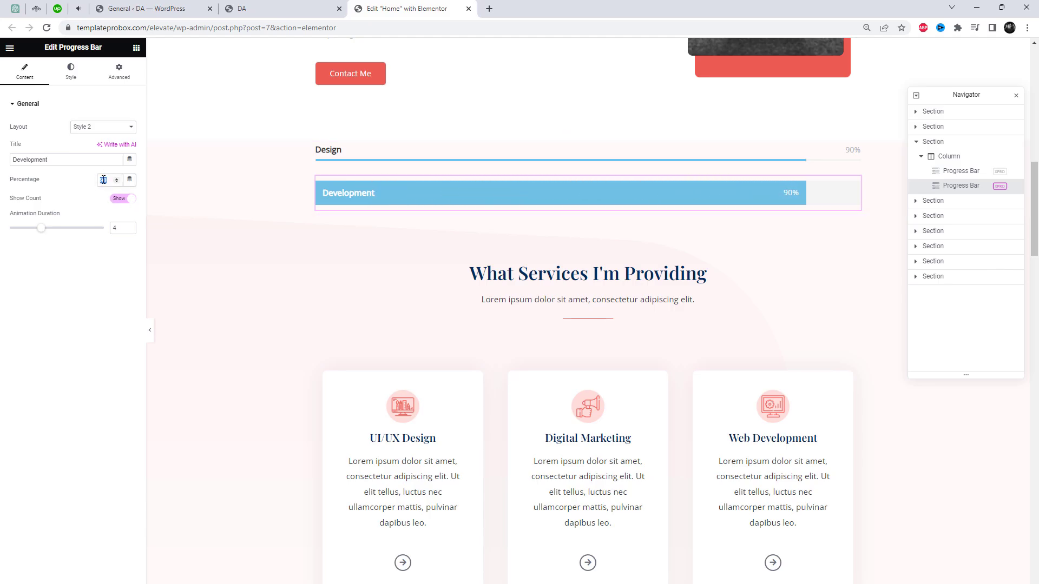
type("50")
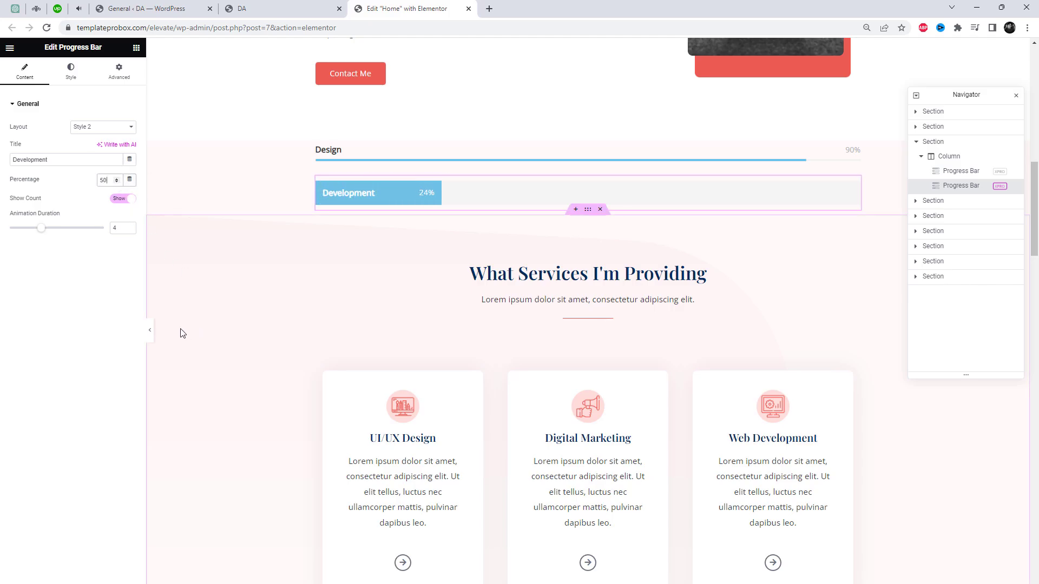
Step: Give the Development progress bar's filled part a solid dark red background colour, #914C4C
left_click(71, 70)
left_click(53, 275)
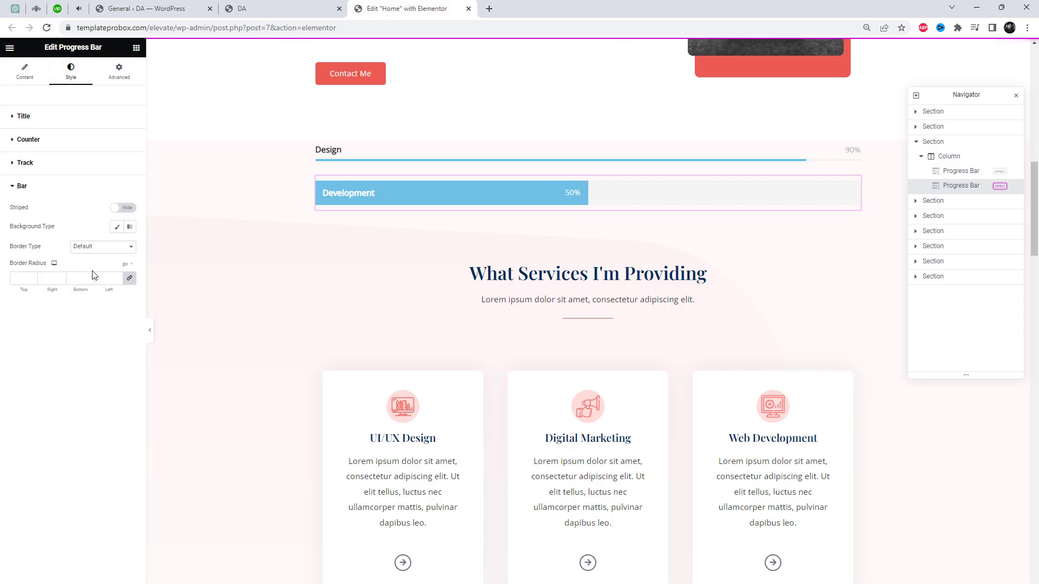
left_click(118, 230)
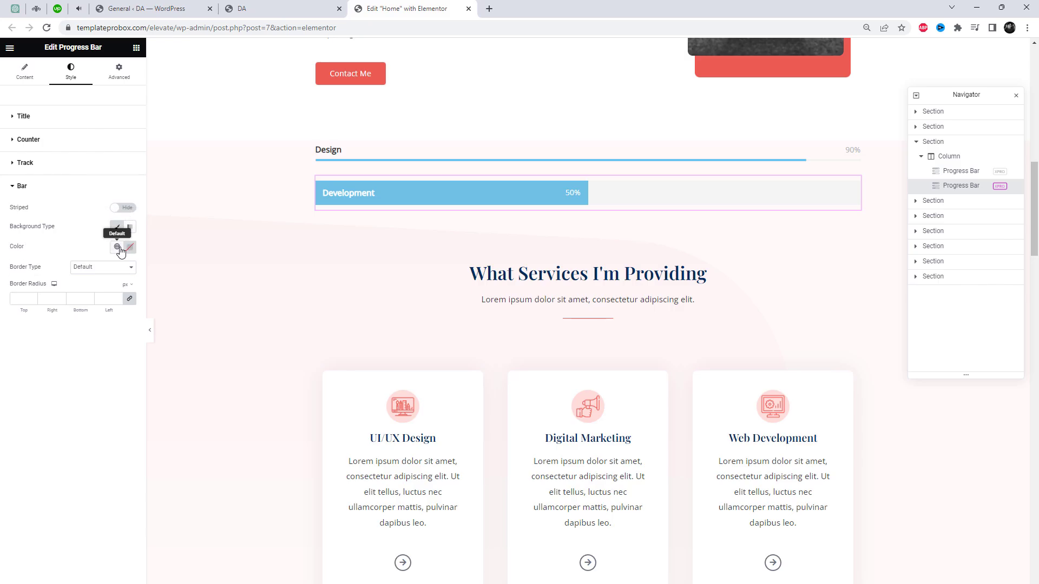
left_click(116, 246)
left_click(130, 247)
mouse_move(135, 306)
left_mouse_down()
mouse_move(145, 308)
mouse_move(125, 302)
mouse_move(126, 318)
left_mouse_up()
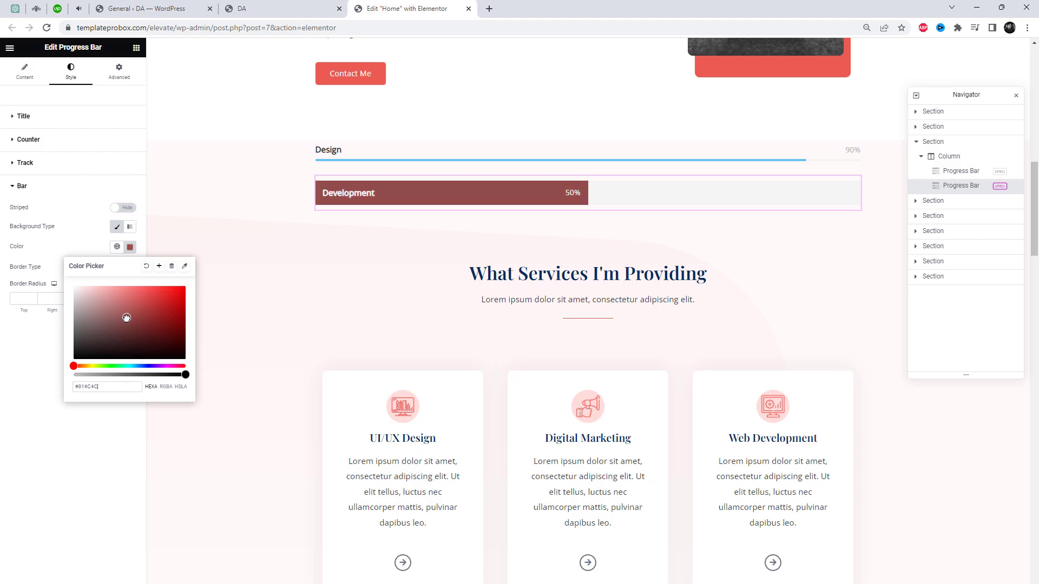
left_click(83, 192)
left_click(25, 71)
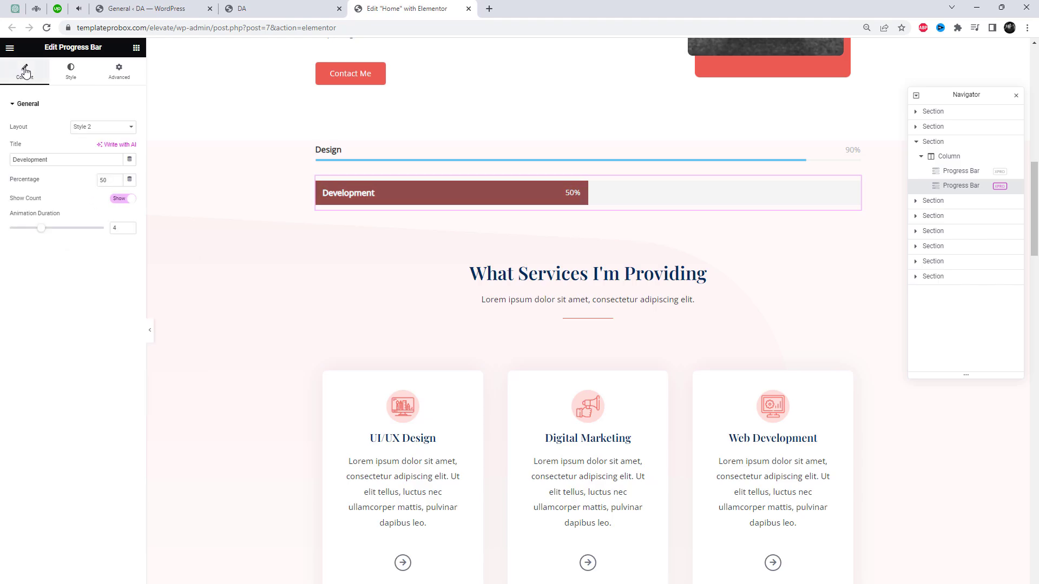
Step: Duplicate the Development progress bar and set the copy's layout to Style 3
right_click(469, 194)
left_click(489, 218)
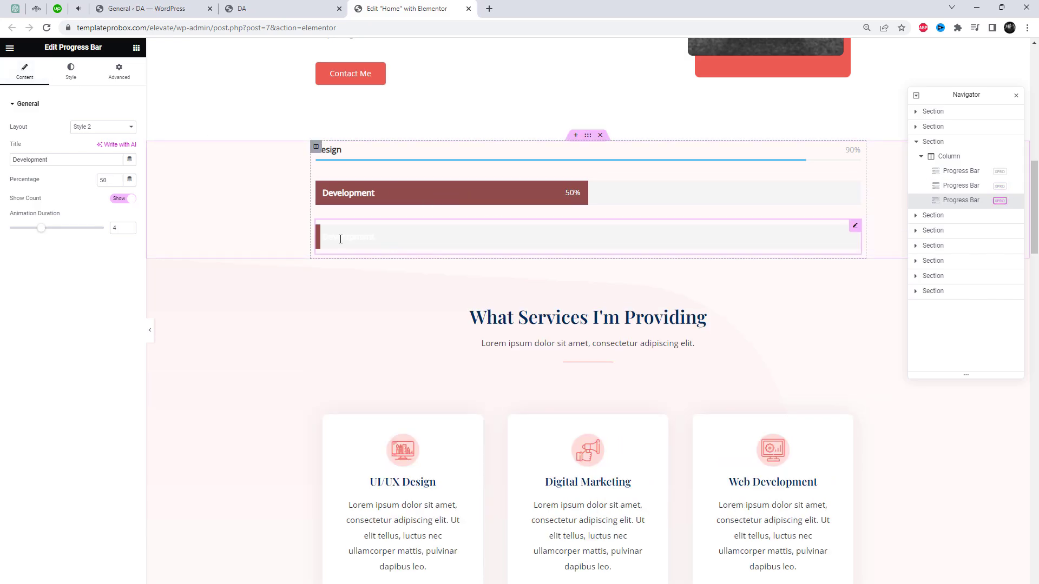
left_click(100, 127)
left_click(97, 152)
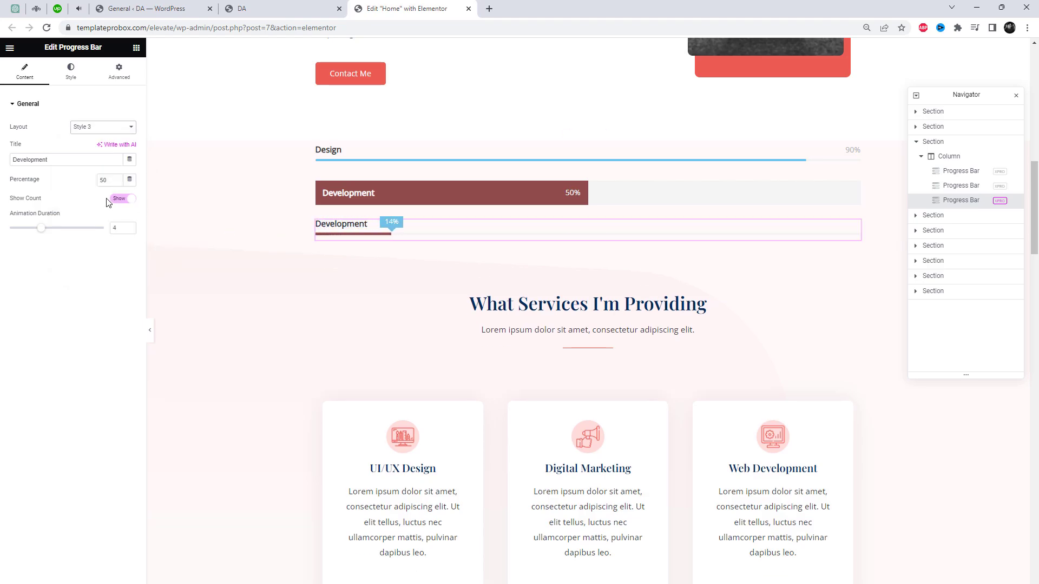
Step: Title the third progress bar "Experience"
left_click_drag(73, 163, 16, 154)
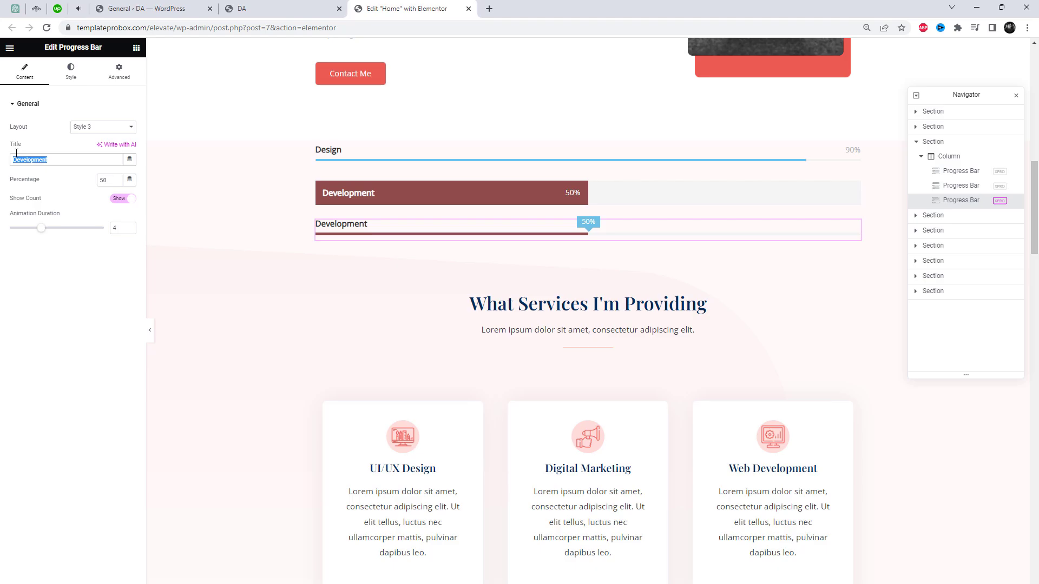
type("Work")
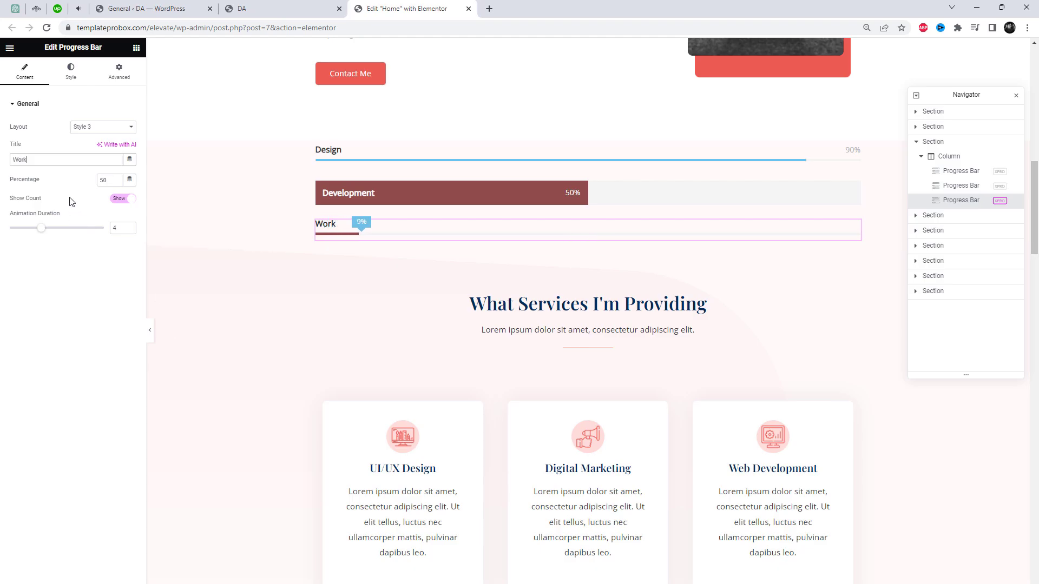
key("ctrl+a")
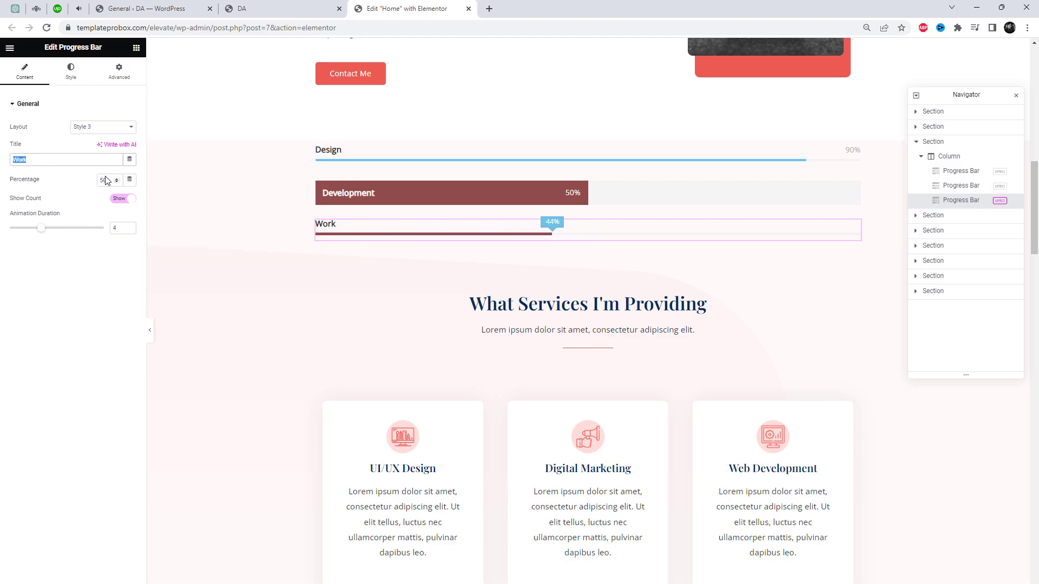
type("Expe")
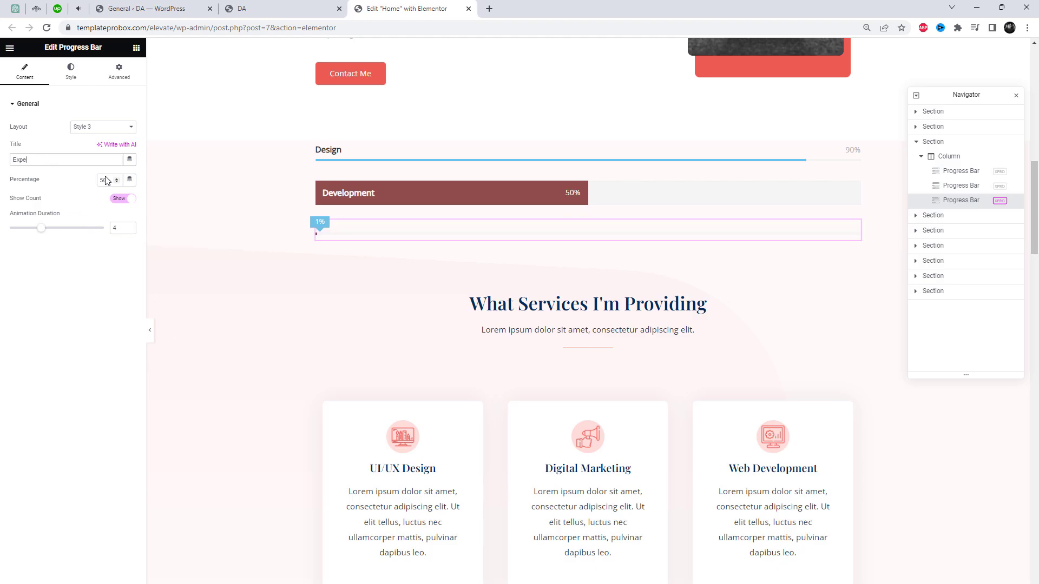
type("rience")
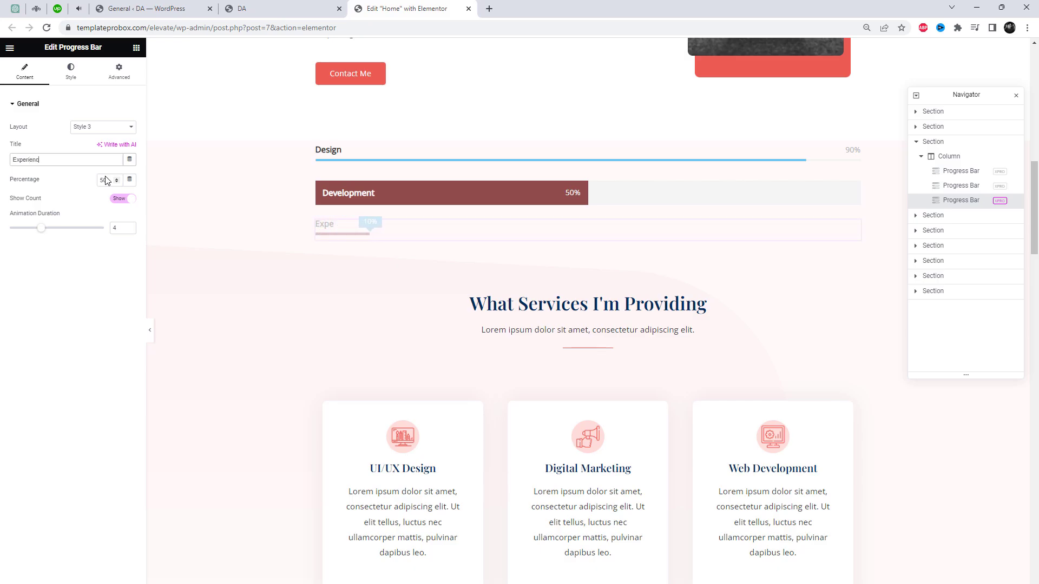
double_click(37, 160)
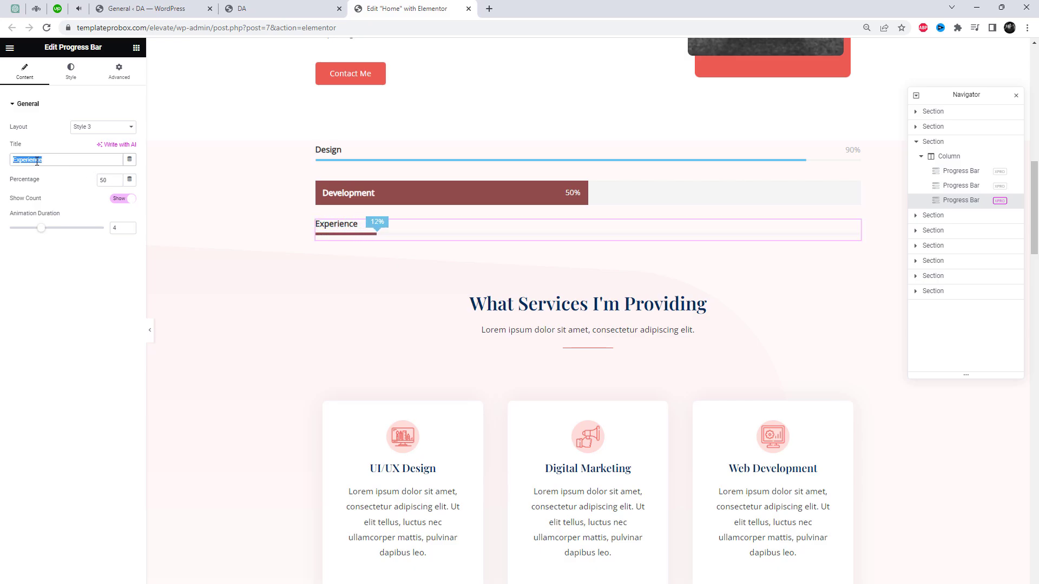
Step: Try the Style 4 and Style 5 layouts on the Experience progress bar
left_click(99, 132)
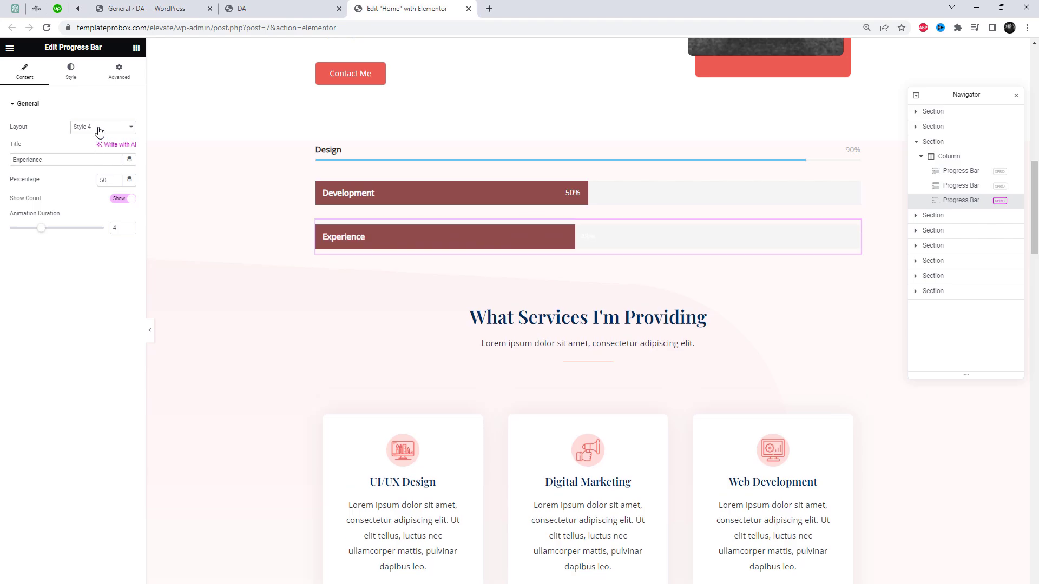
left_click(100, 130)
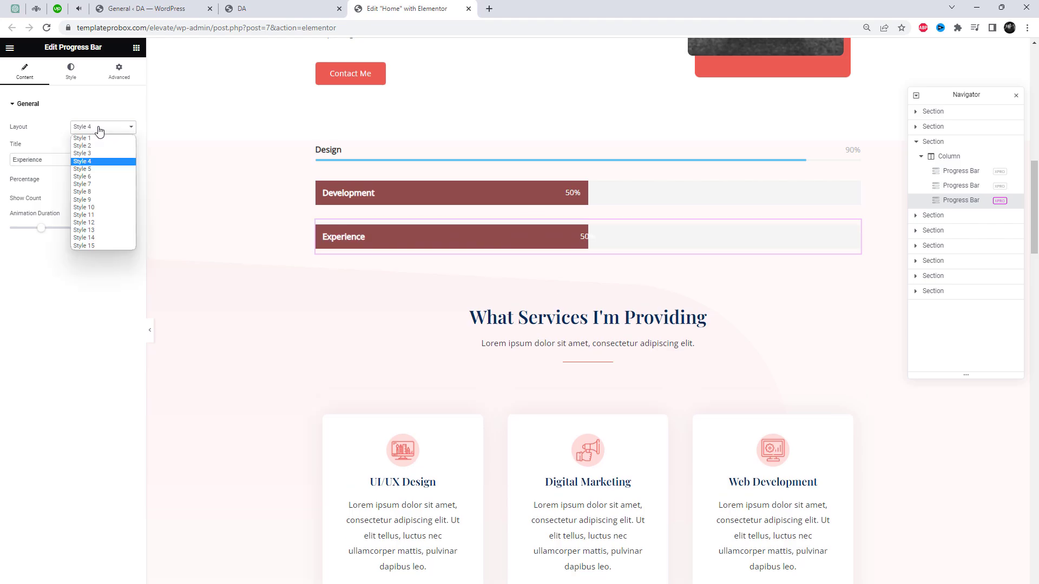
left_click(101, 169)
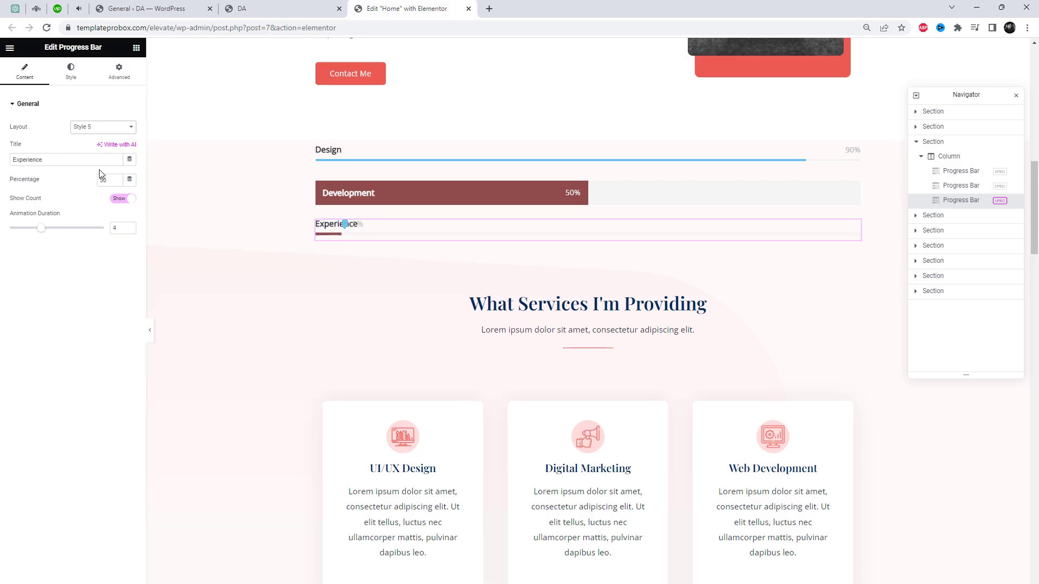
Step: Give the Experience progress bar's filled part a solid green colour, #47C226
left_click(71, 71)
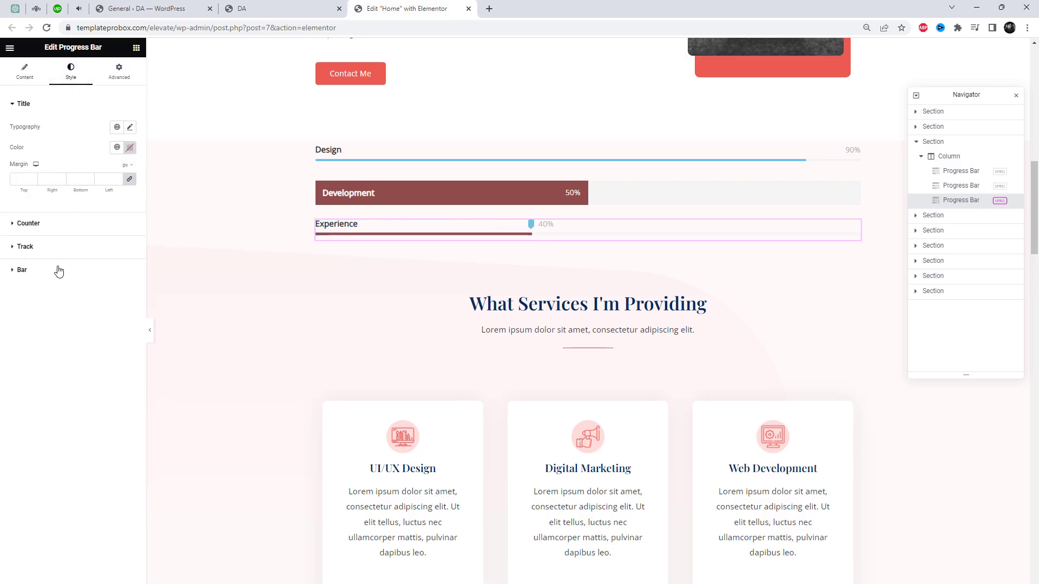
left_click(50, 276)
left_click(130, 247)
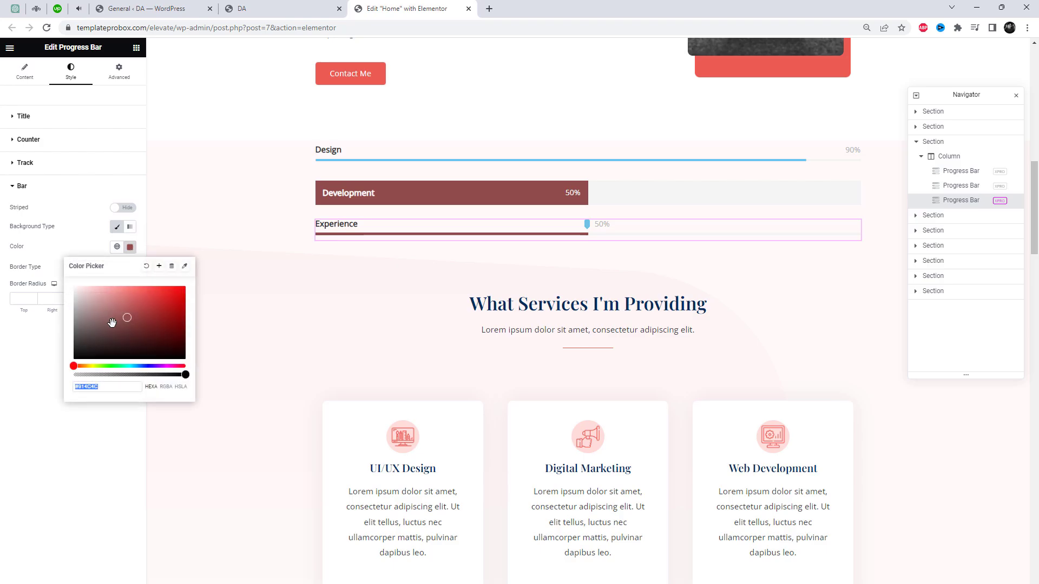
left_click_drag(123, 365, 166, 305)
left_click(92, 190)
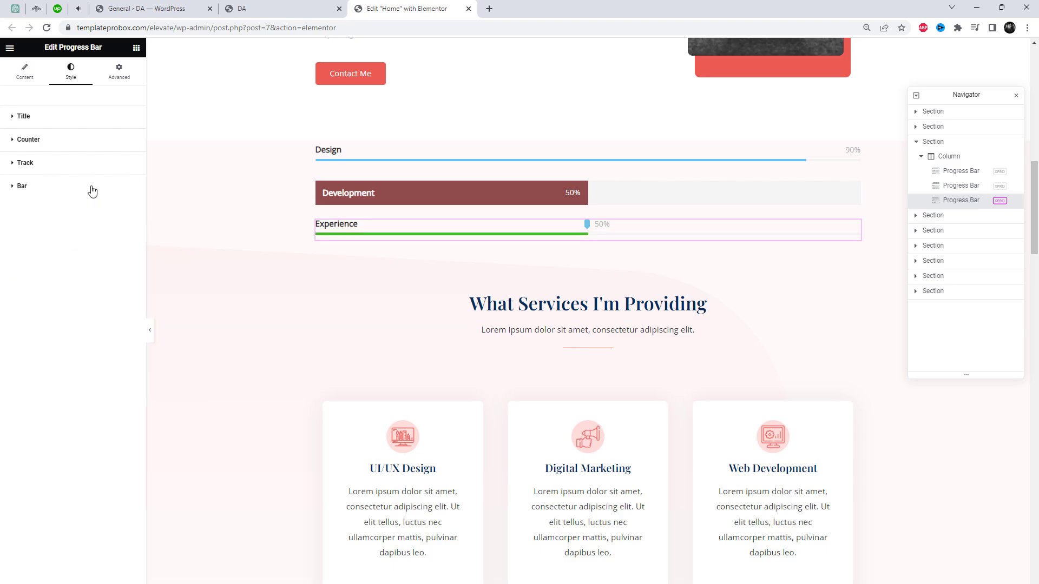
Step: Set the Experience progress bar's title colour to black, #000000
left_click(65, 122)
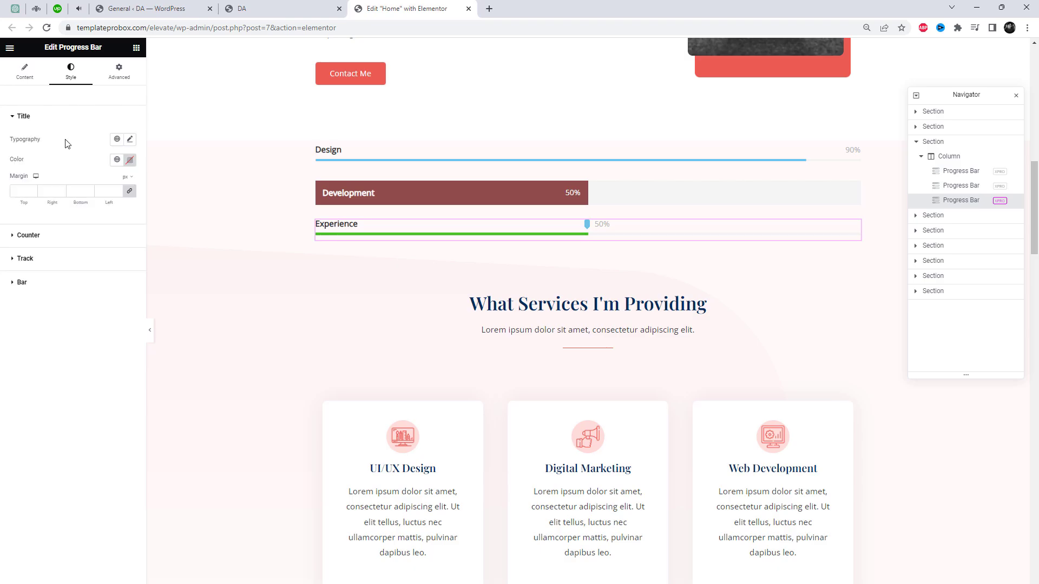
left_click(129, 161)
left_click_drag(132, 231, 89, 272)
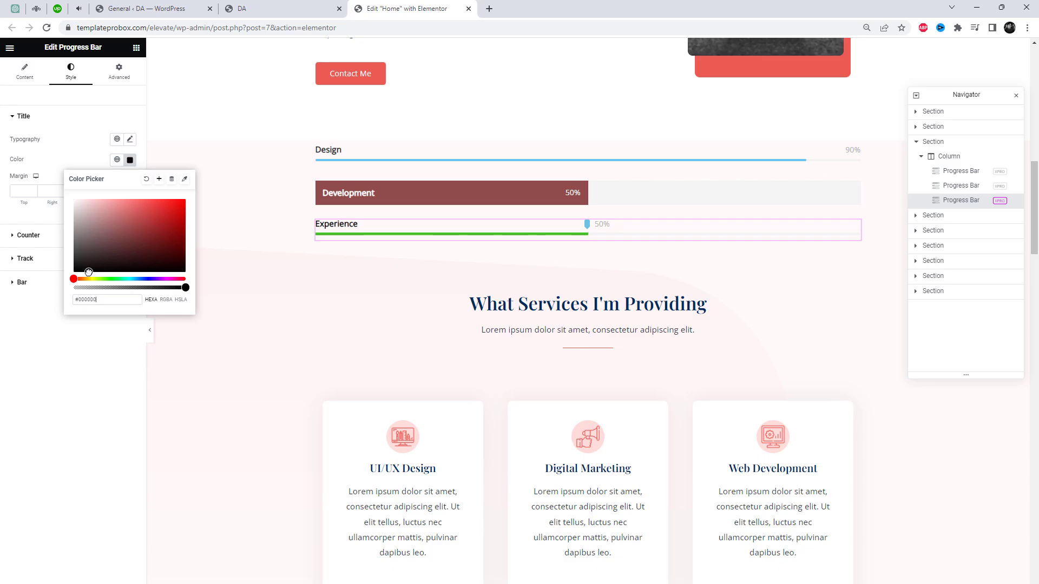
left_click(79, 150)
Step: Set the Experience progress bar's layout to Style 6 and its percentage to 80
left_click(24, 72)
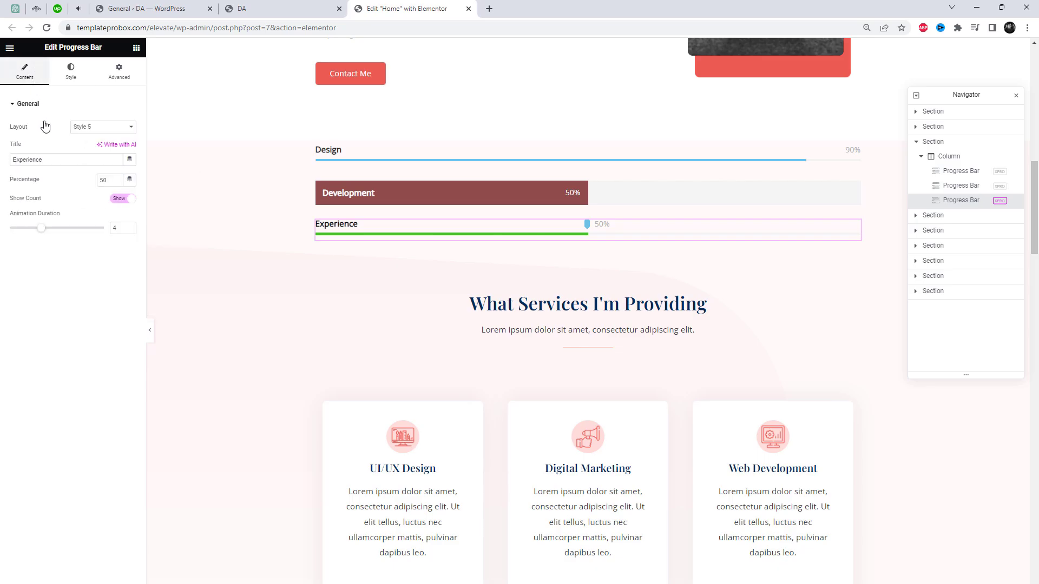
left_click(100, 128)
left_click(97, 177)
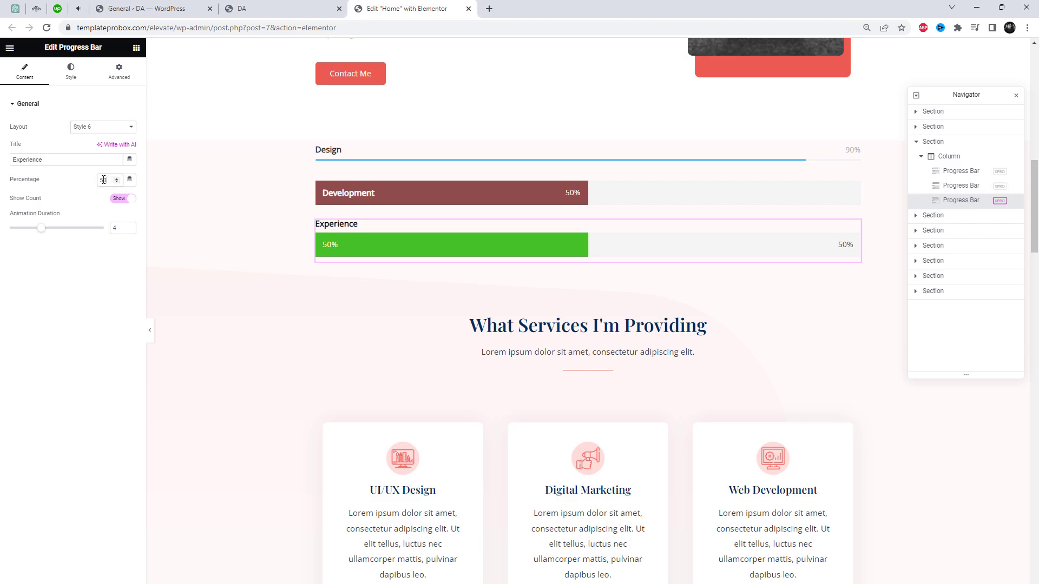
type("80")
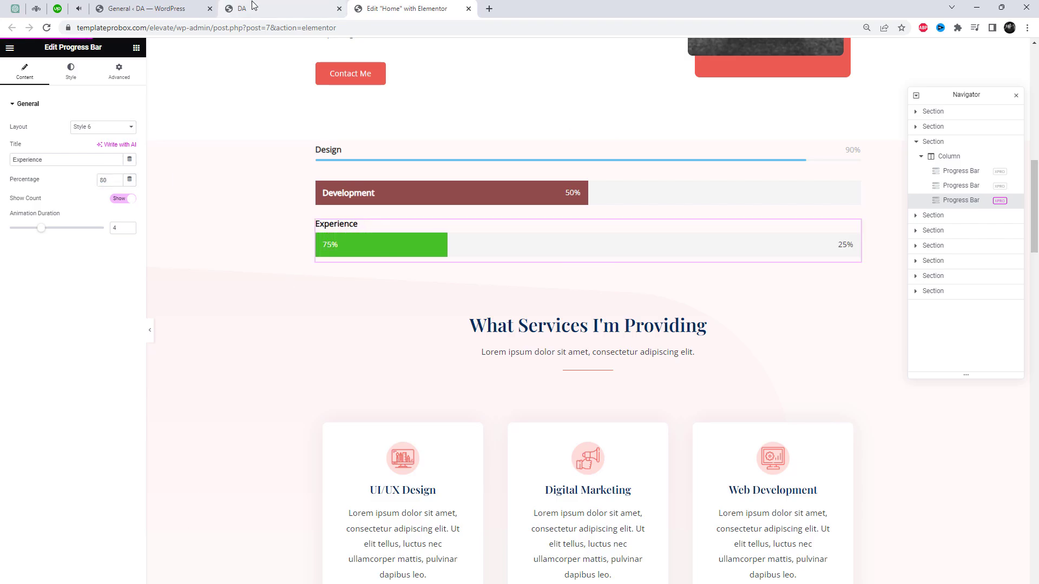
Step: Reload the live home page to check the progress bar animations and return to the Elementor editor
left_click(273, 4)
right_click(433, 148)
left_click(462, 181)
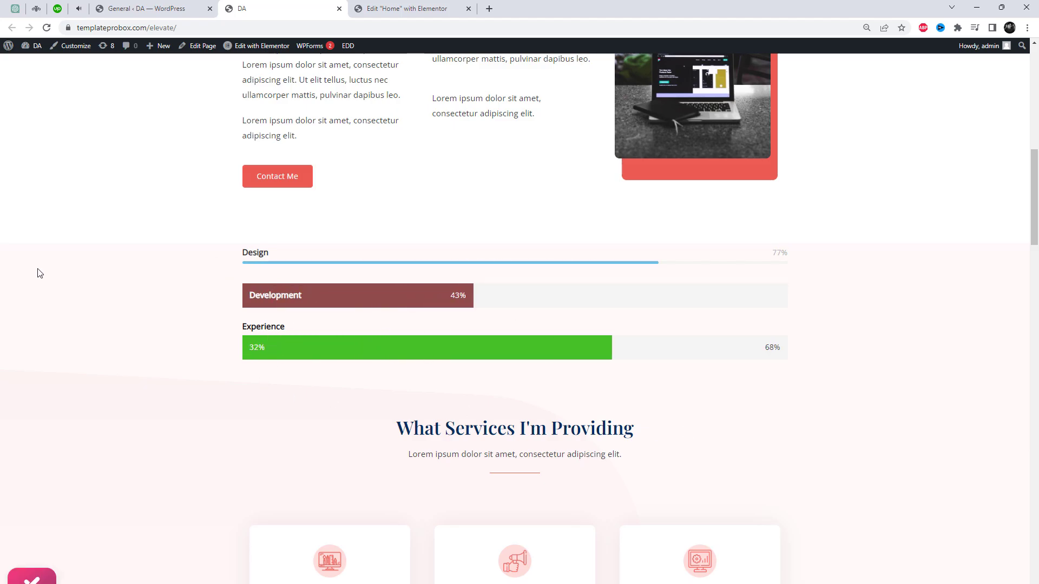
left_click(368, 5)
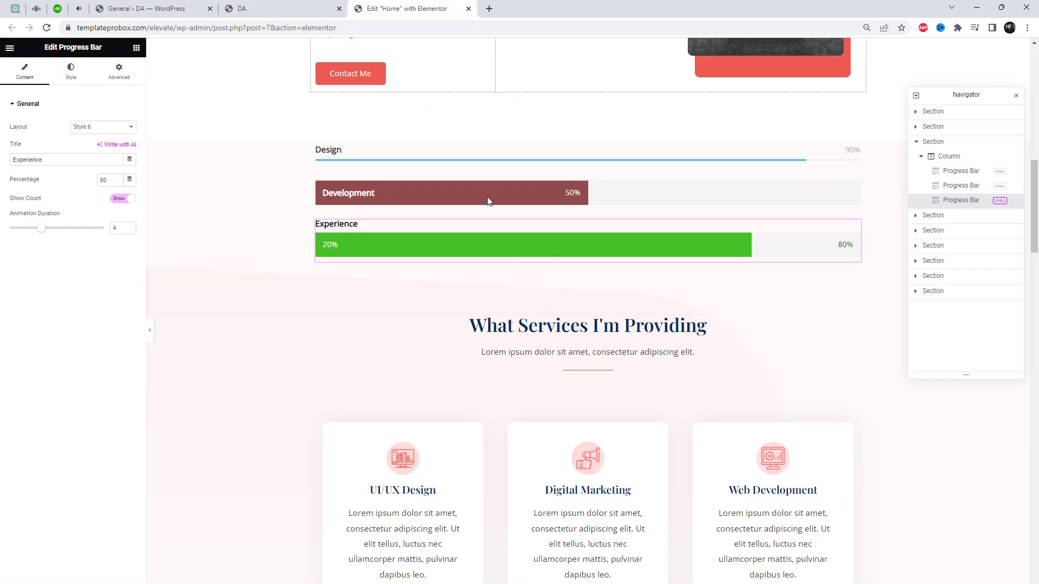
Step: Duplicate the green Experience progress bar and set the copy's layout to Style 7
right_click(520, 244)
left_click(540, 273)
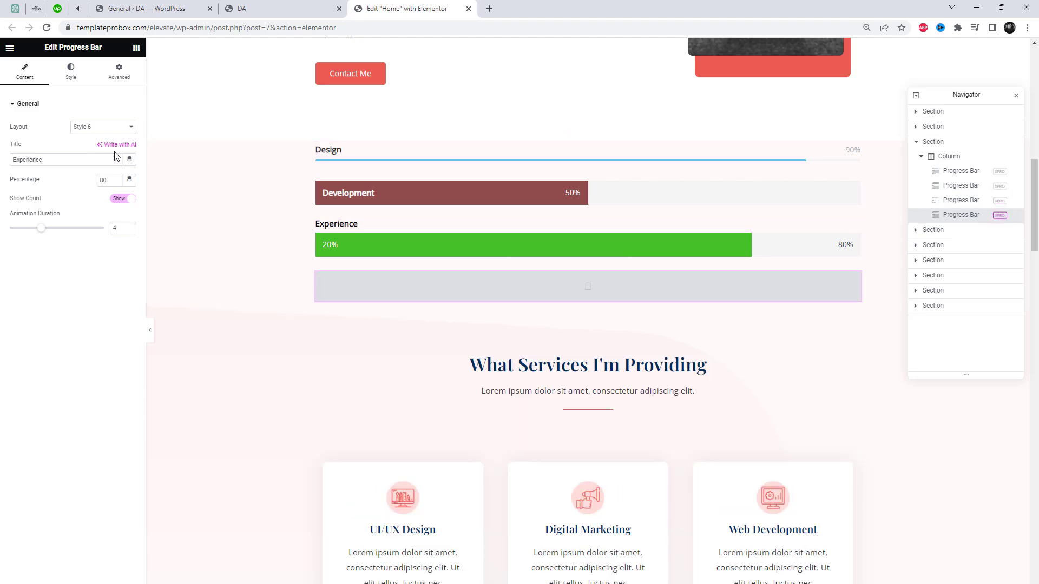
left_click(102, 127)
left_click(92, 185)
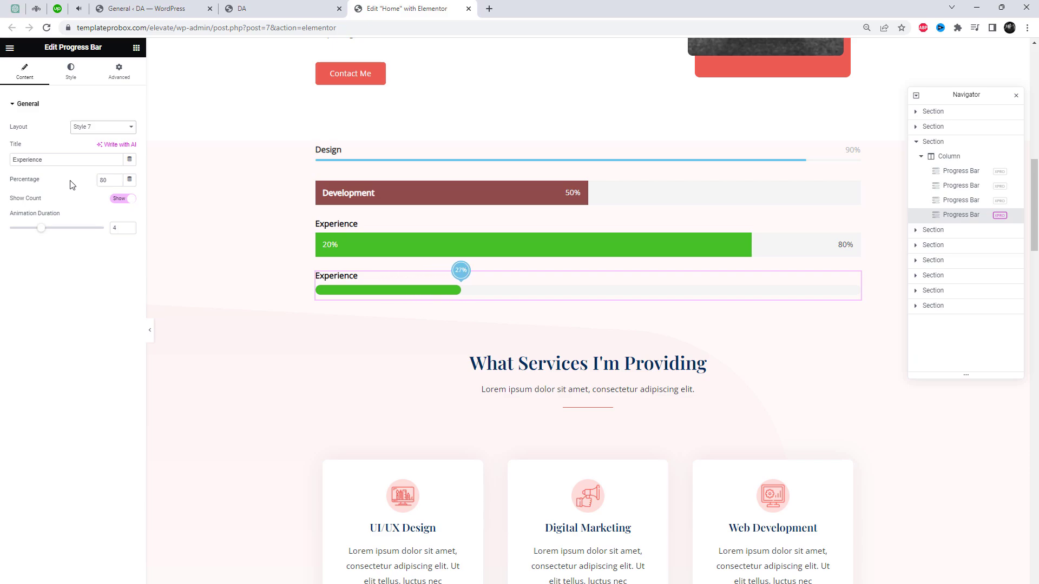
Step: Change the filled part of the Style 7 Experience progress bar to purple
left_click(71, 70)
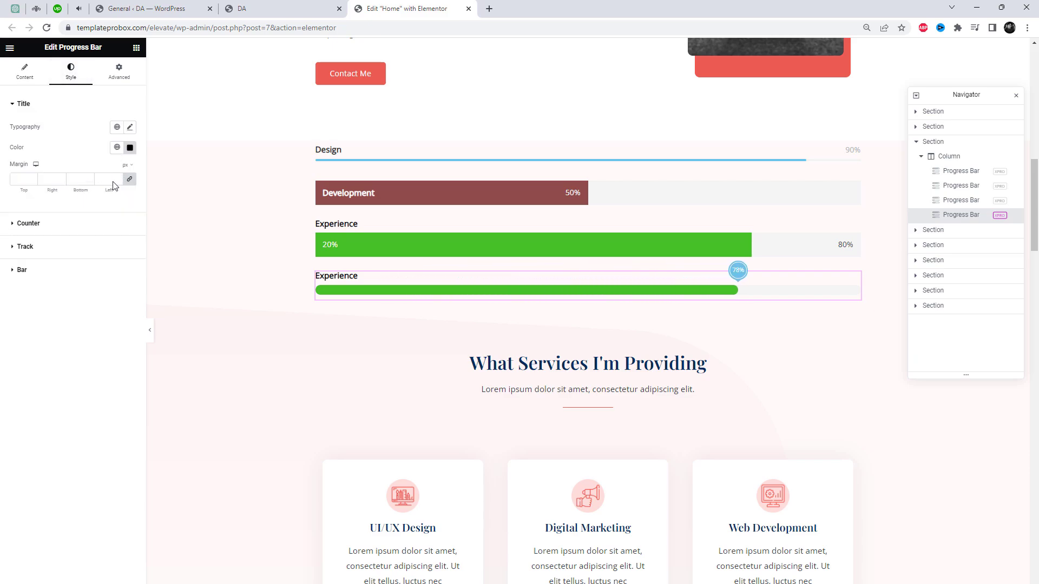
left_click(56, 269)
left_click(130, 247)
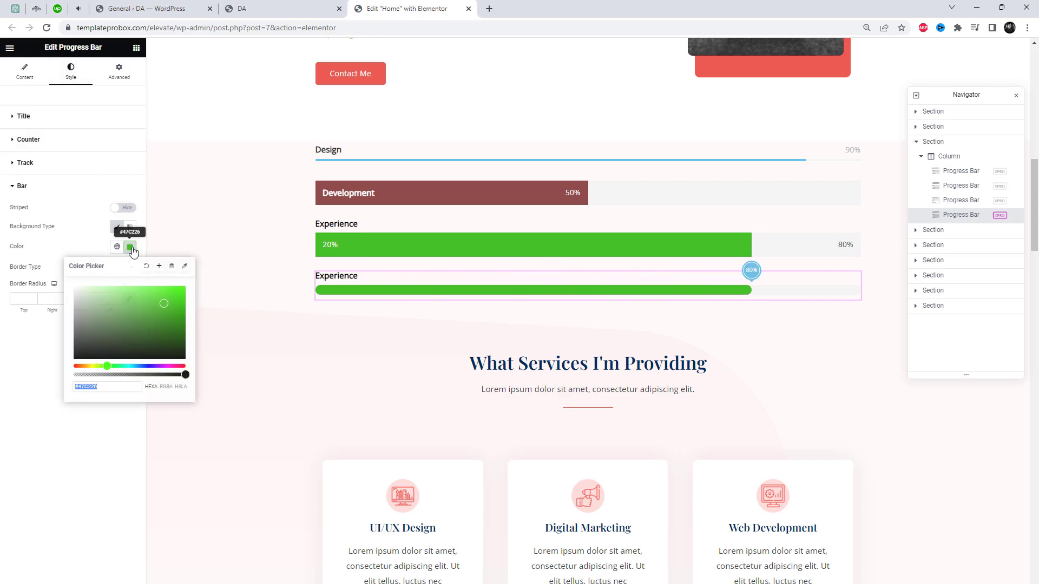
left_click_drag(154, 366, 156, 367)
left_click(86, 216)
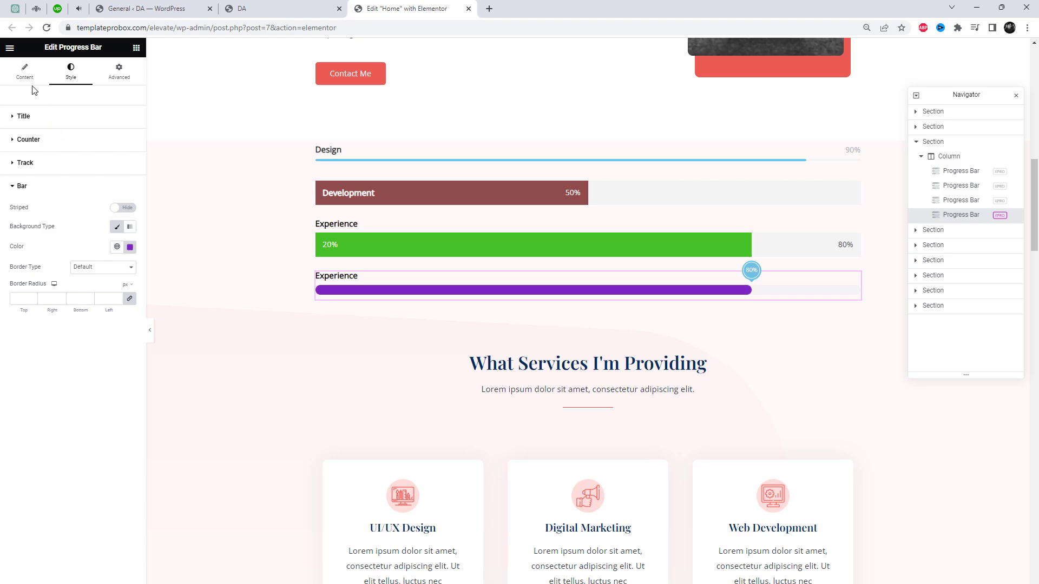
Step: Duplicate the purple Experience progress bar and set the copy's layout to Style 8
right_click(369, 292)
left_click(392, 310)
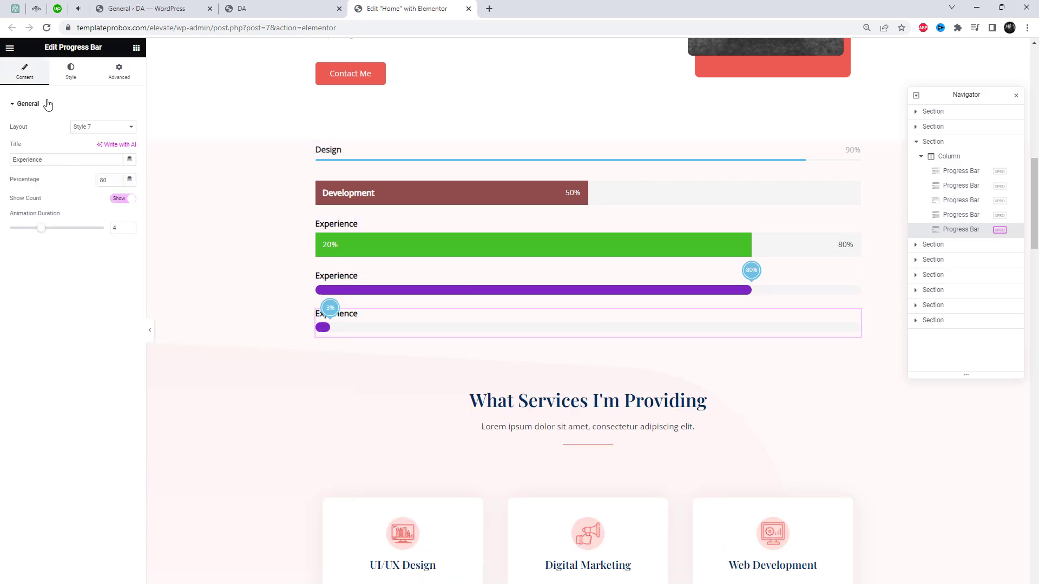
left_click(102, 127)
left_click(100, 191)
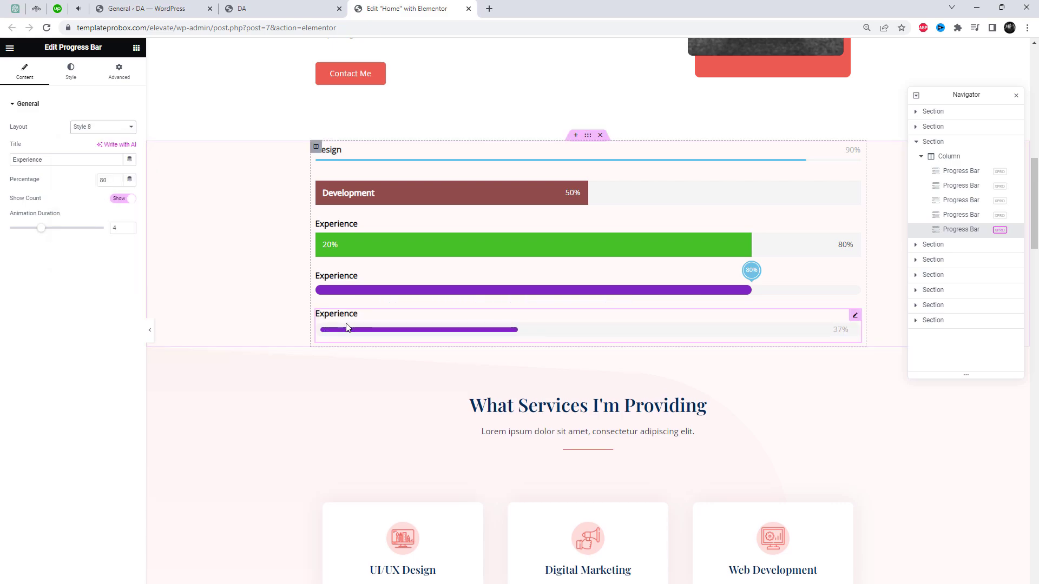
Step: Duplicate the Style 8 progress bar and give the copy the Style 9 layout with an animation duration of 3
right_click(436, 328)
left_click(456, 347)
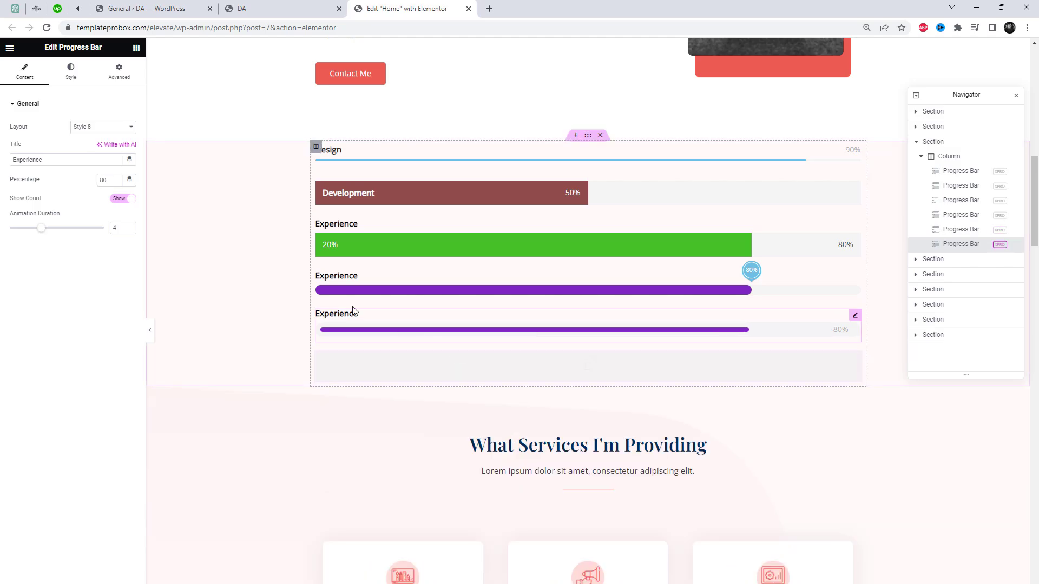
left_click(108, 132)
left_click(102, 204)
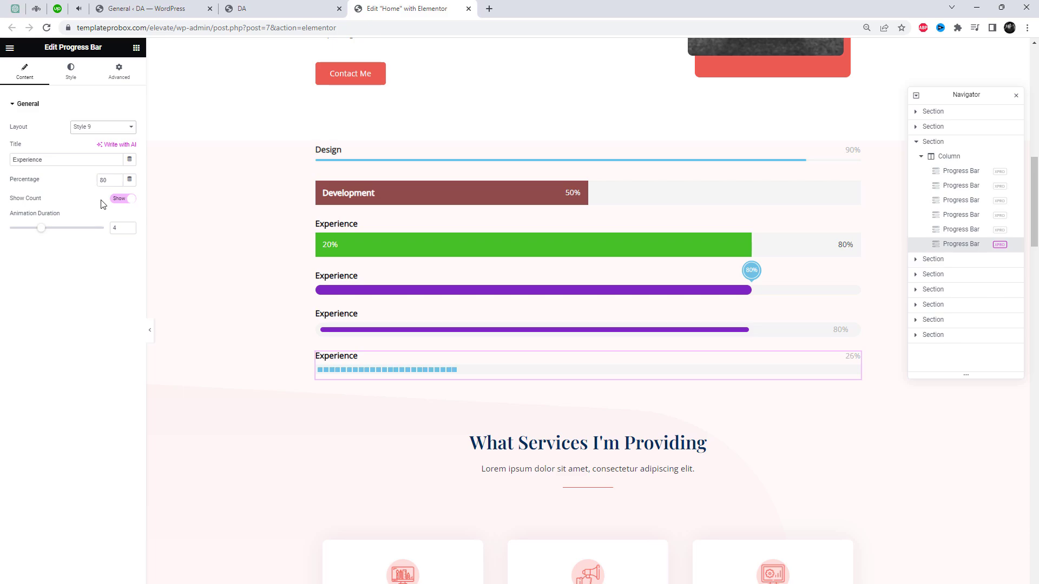
left_click_drag(40, 233, 27, 233)
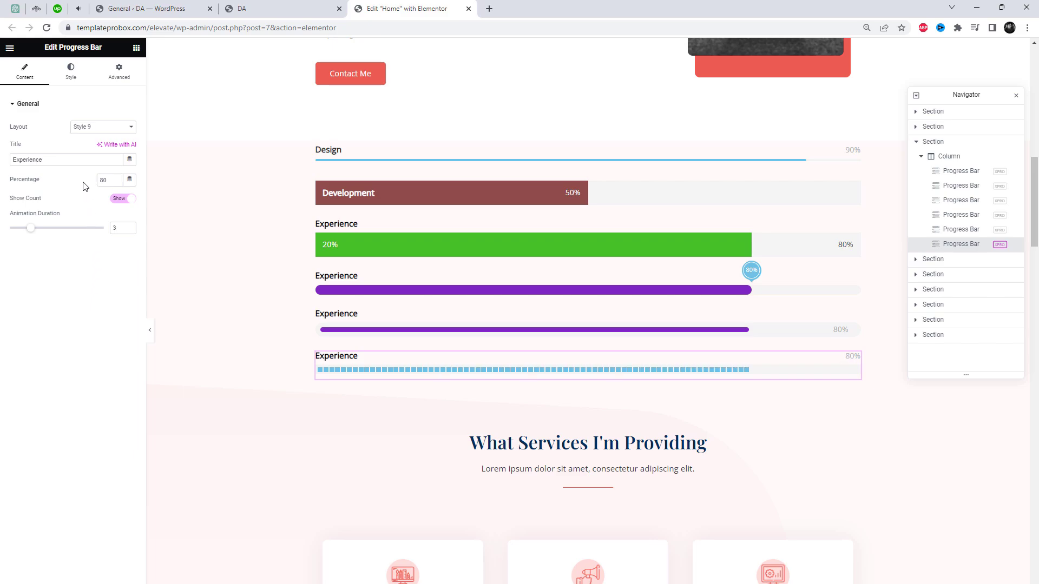
Step: Duplicate the Style 9 progress bar and, after trying Style 10, set the copy's layout to Style 11
right_click(414, 365)
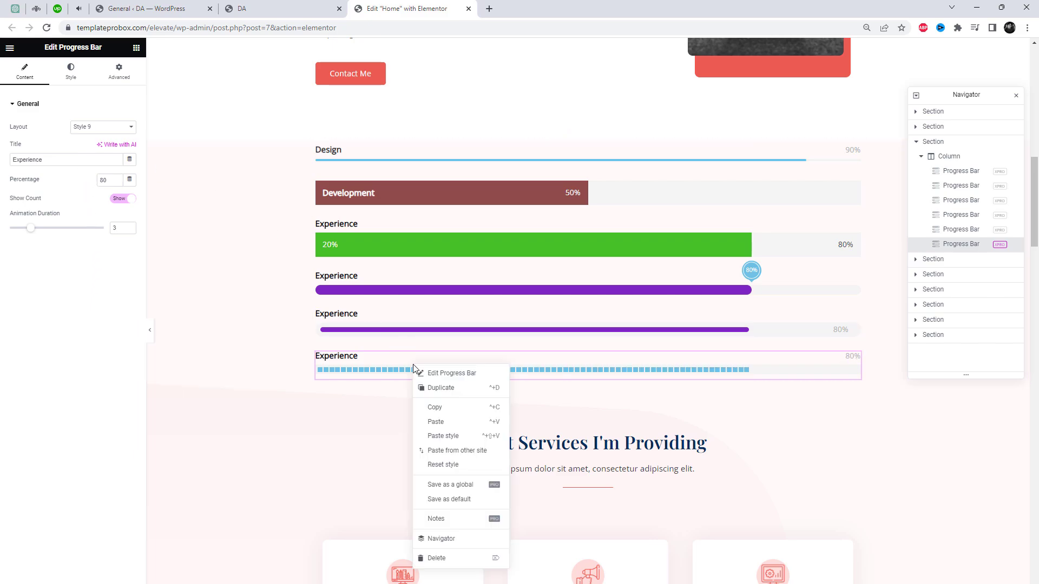
left_click(436, 390)
left_click(104, 128)
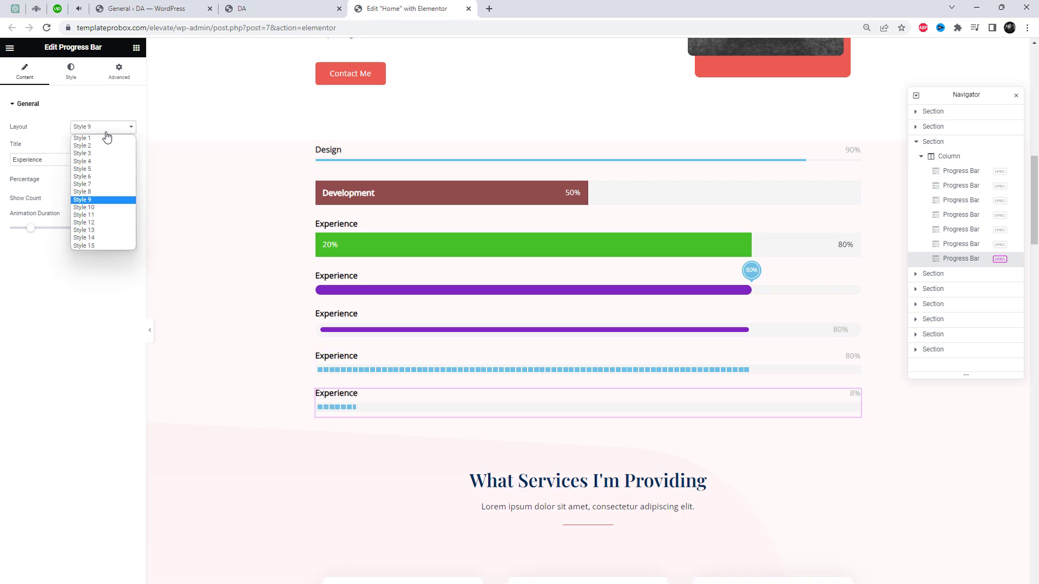
left_click(102, 208)
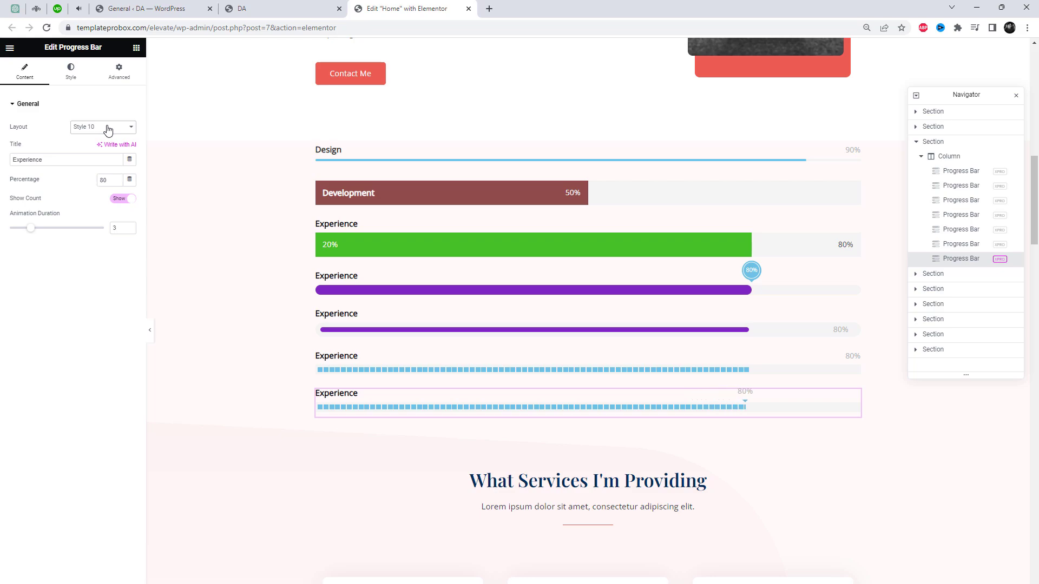
left_click(108, 133)
left_click(106, 216)
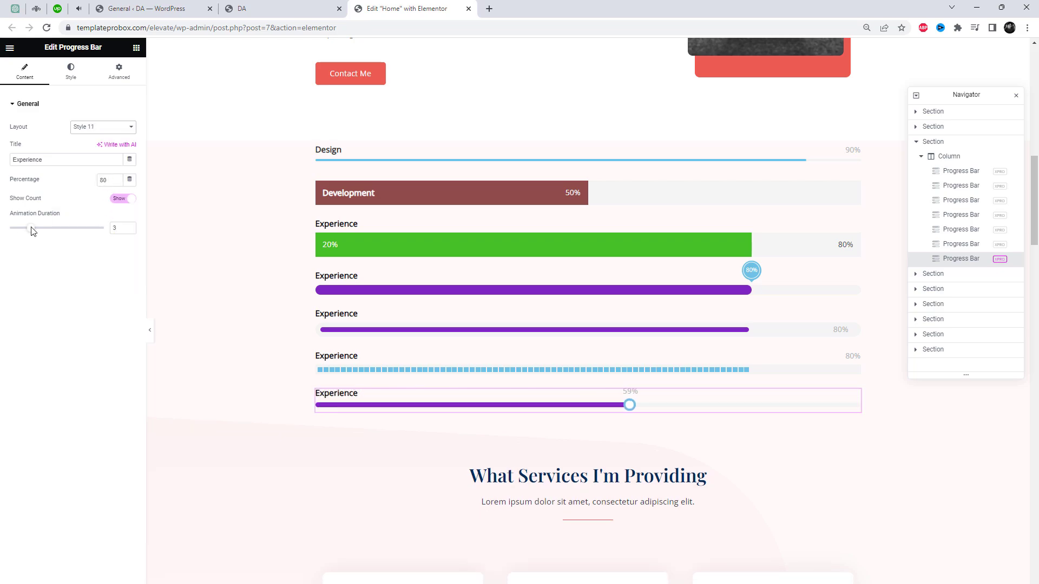
Step: Set the Style 11 progress bar's animation duration to 7 and its percentage to 60
left_click_drag(30, 229, 75, 233)
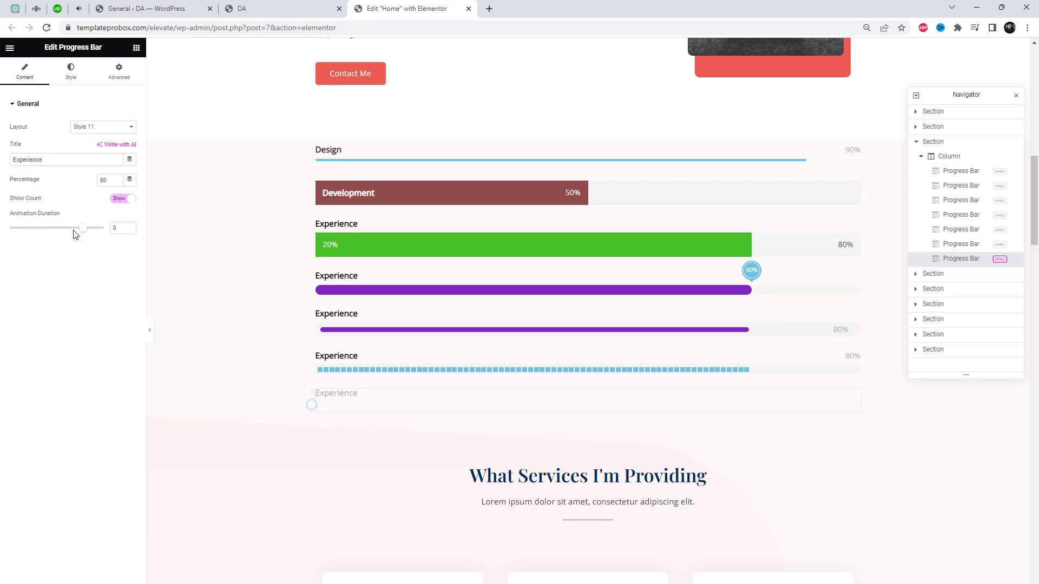
left_click(75, 234)
type("60")
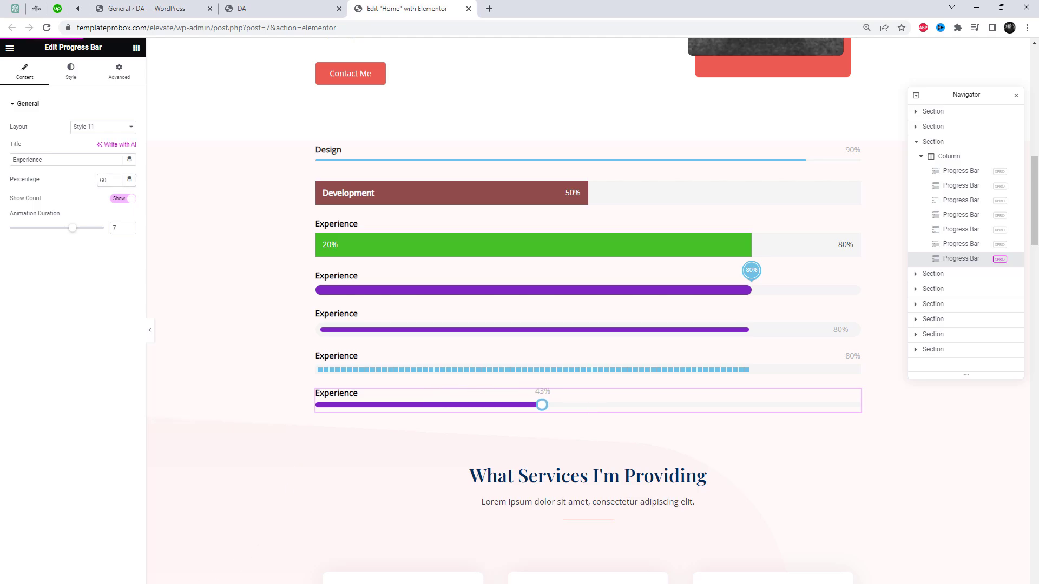
Step: Duplicate the Style 11 progress bar and set the copy's layout to Style 12
right_click(365, 405)
left_click(379, 427)
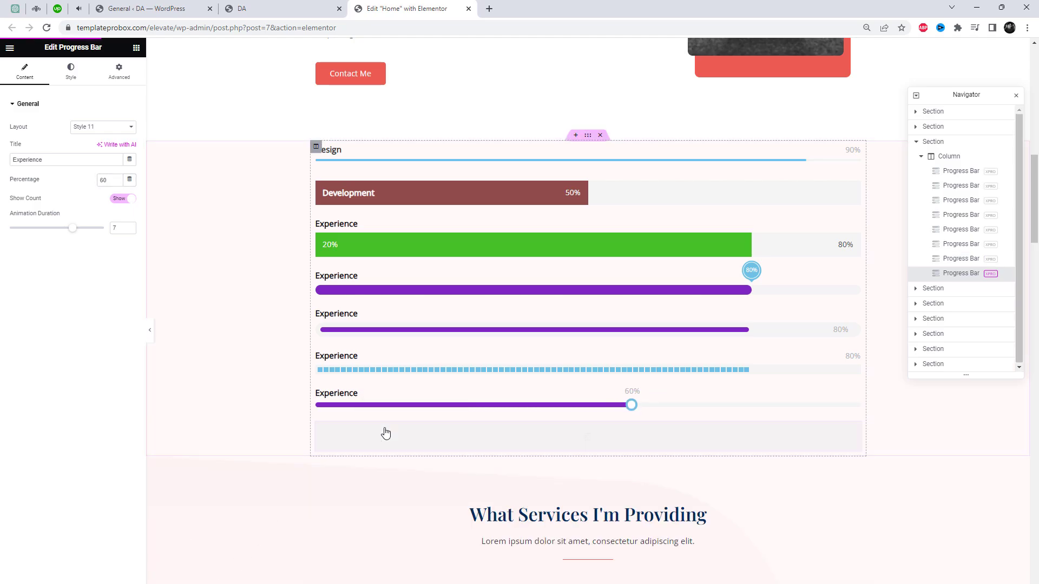
left_click(100, 127)
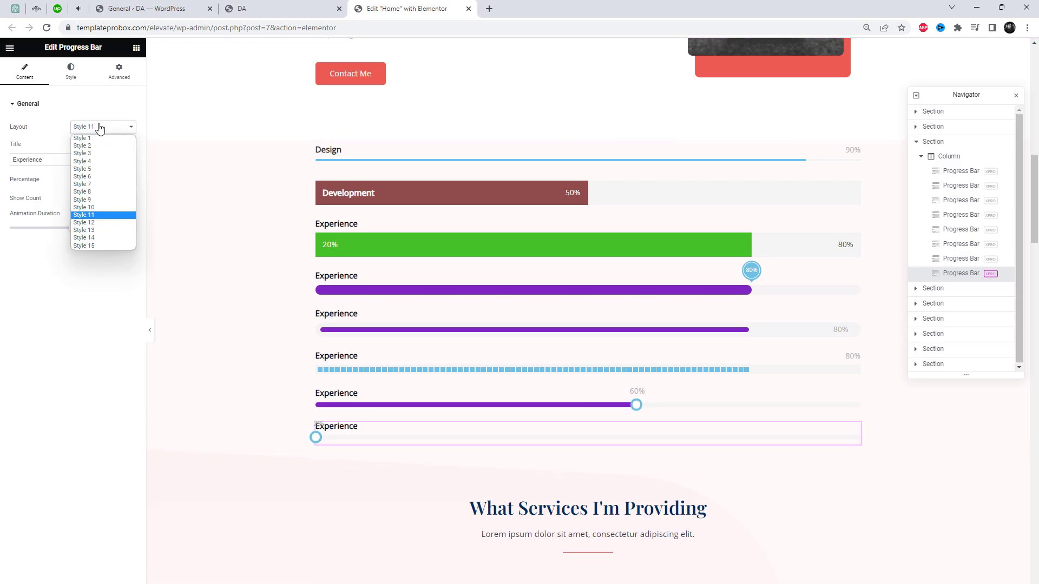
left_click(104, 223)
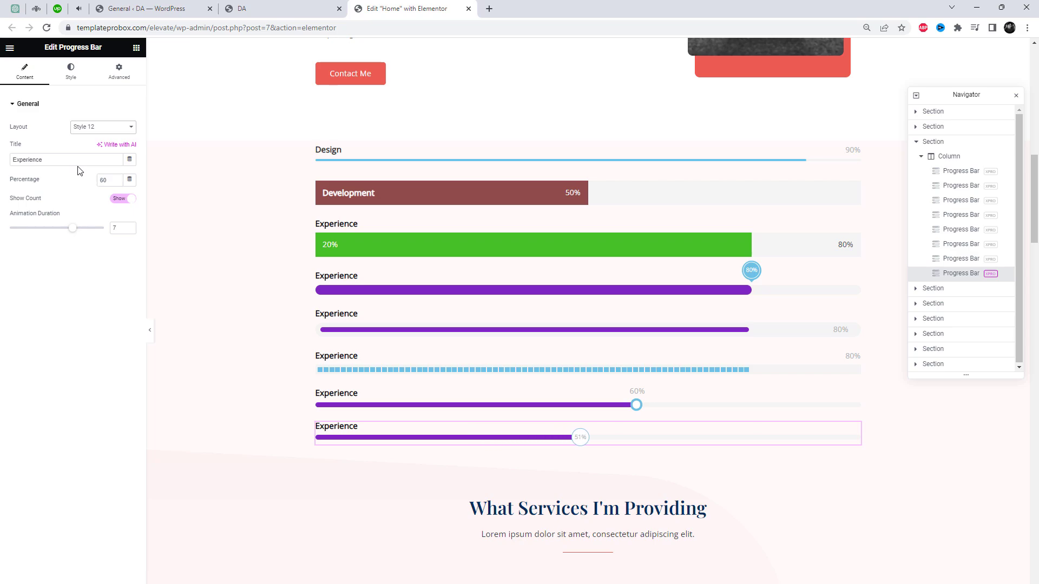
Step: Change the bar color of the Style 12 progress bar to light green
left_click(70, 72)
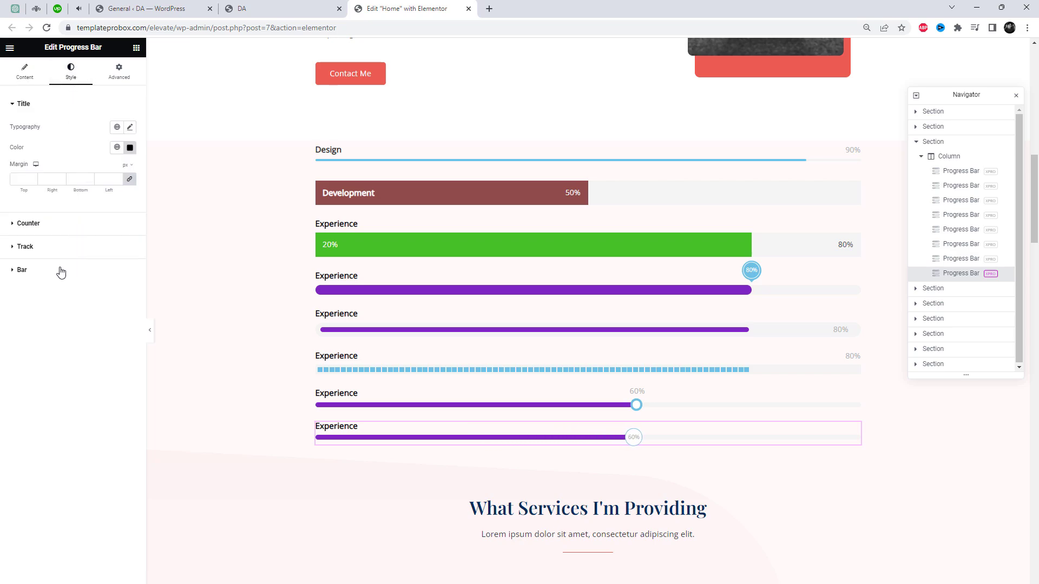
left_click(22, 269)
left_click(129, 248)
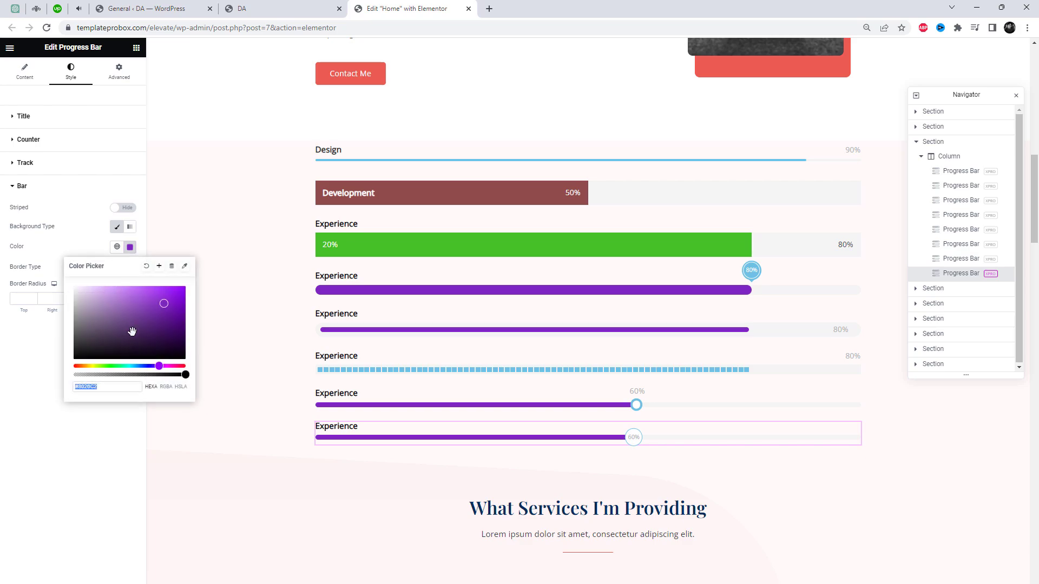
left_click(121, 367)
left_click_drag(136, 322, 133, 293)
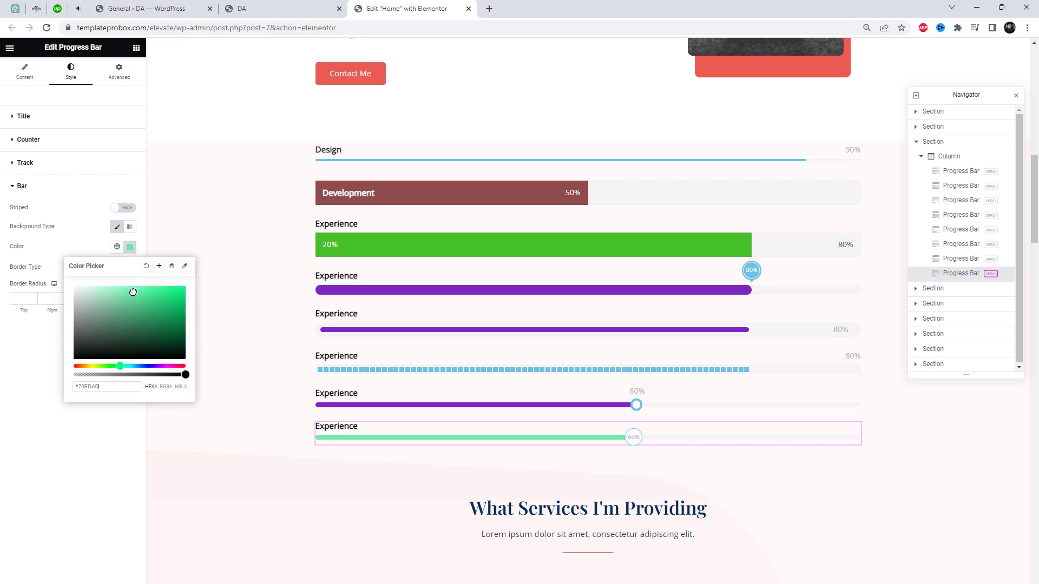
left_click(90, 227)
Step: Change the bar color of the Style 11 progress bar to a very dark purple
left_click(349, 403)
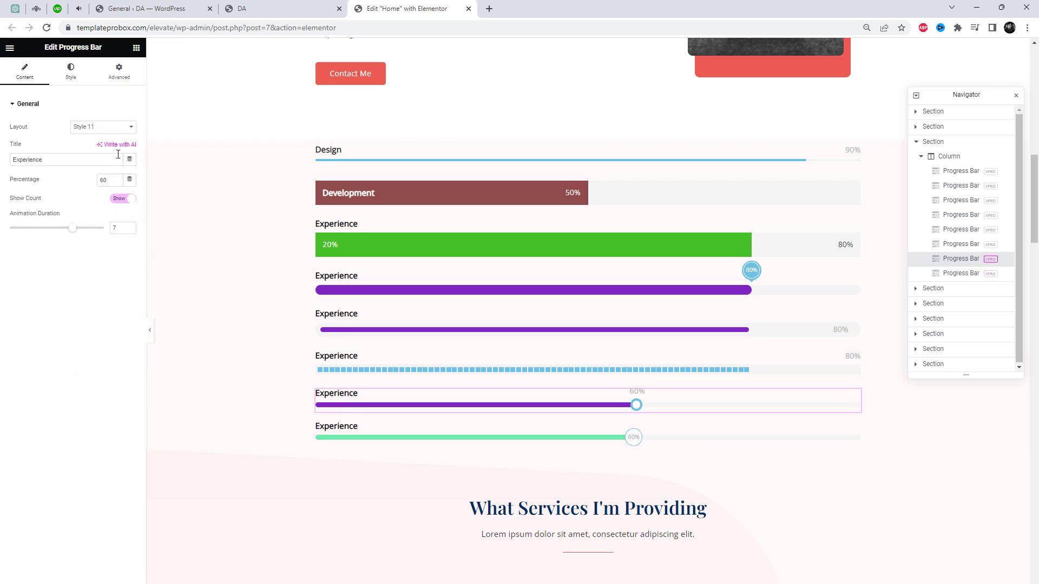
left_click(72, 74)
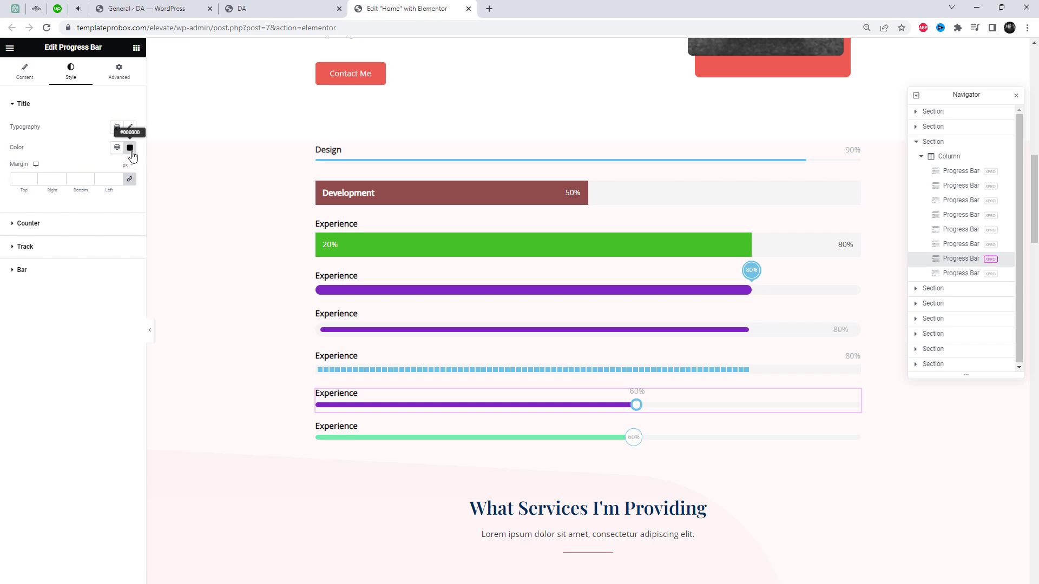
left_click(84, 271)
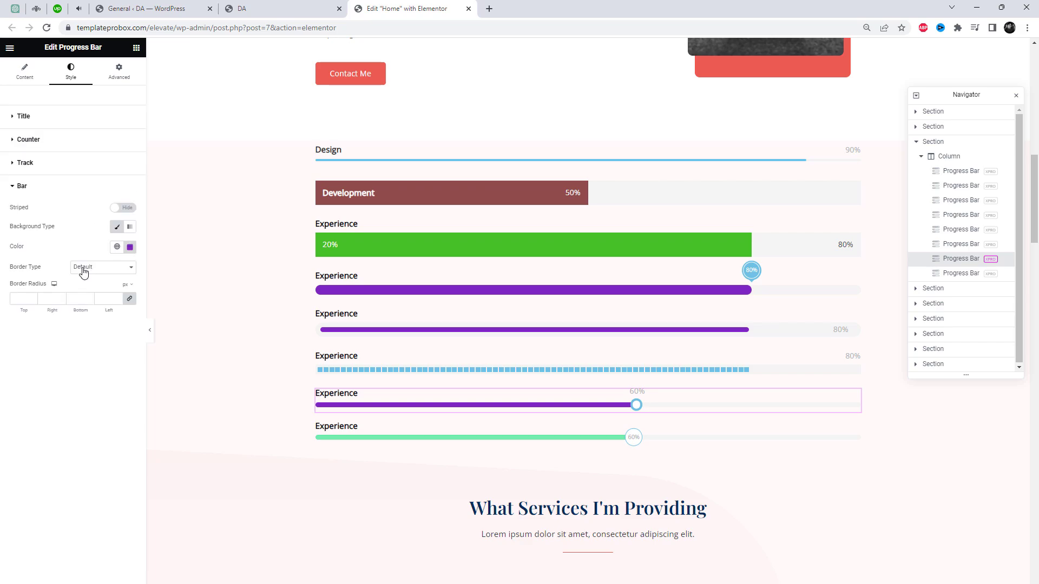
left_click(130, 248)
left_click(161, 338)
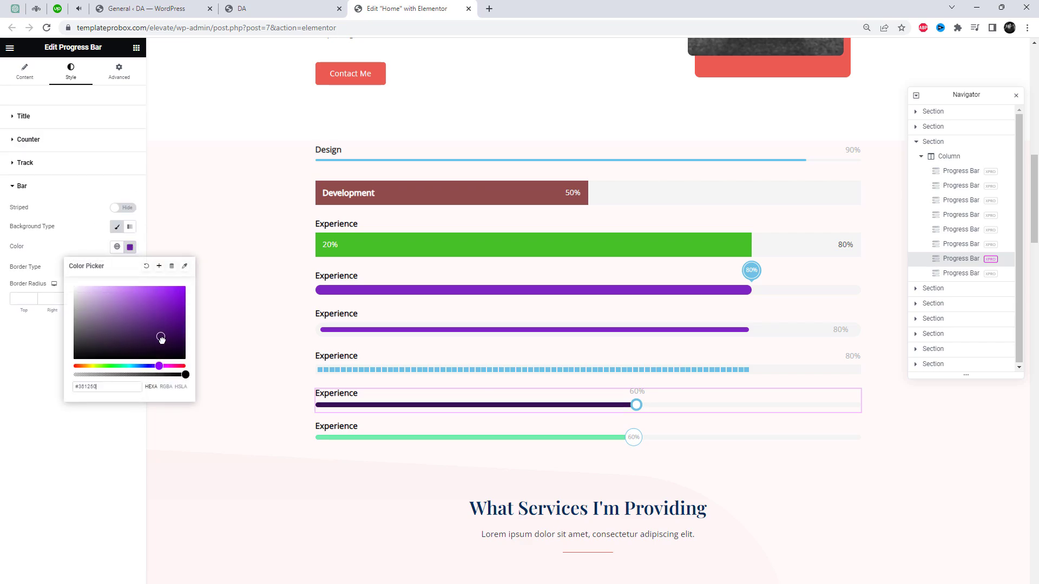
left_click(70, 513)
left_click(20, 79)
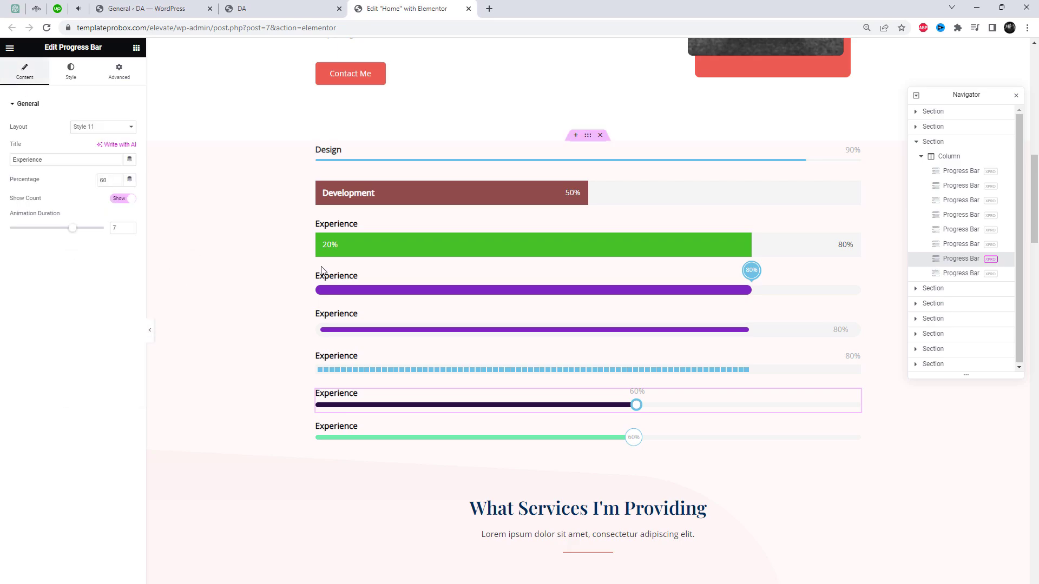
Step: Duplicate the light green Style 12 progress bar and set the copy's layout to Style 13
right_click(465, 436)
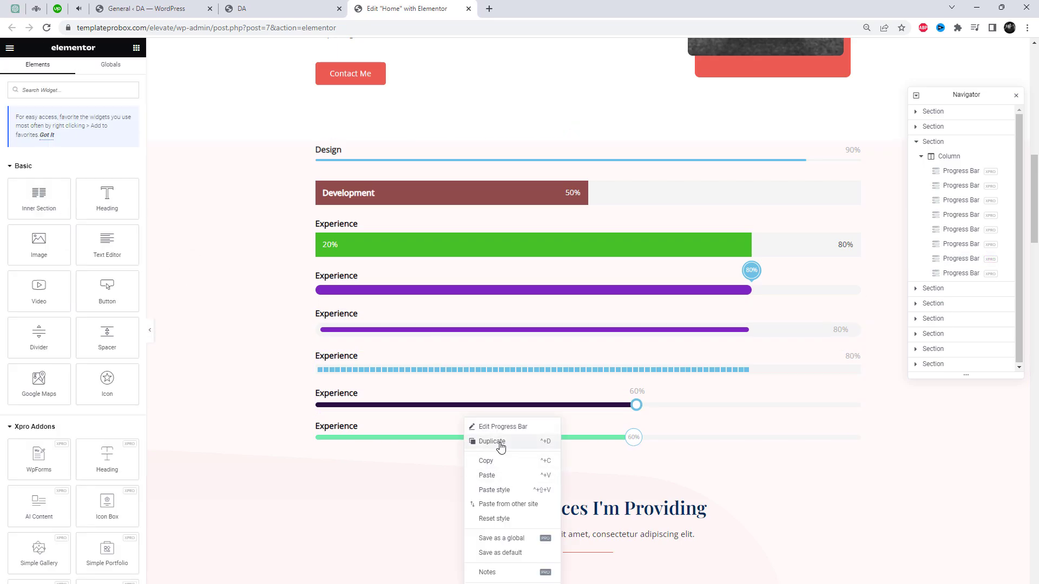
left_click(500, 443)
left_click(99, 129)
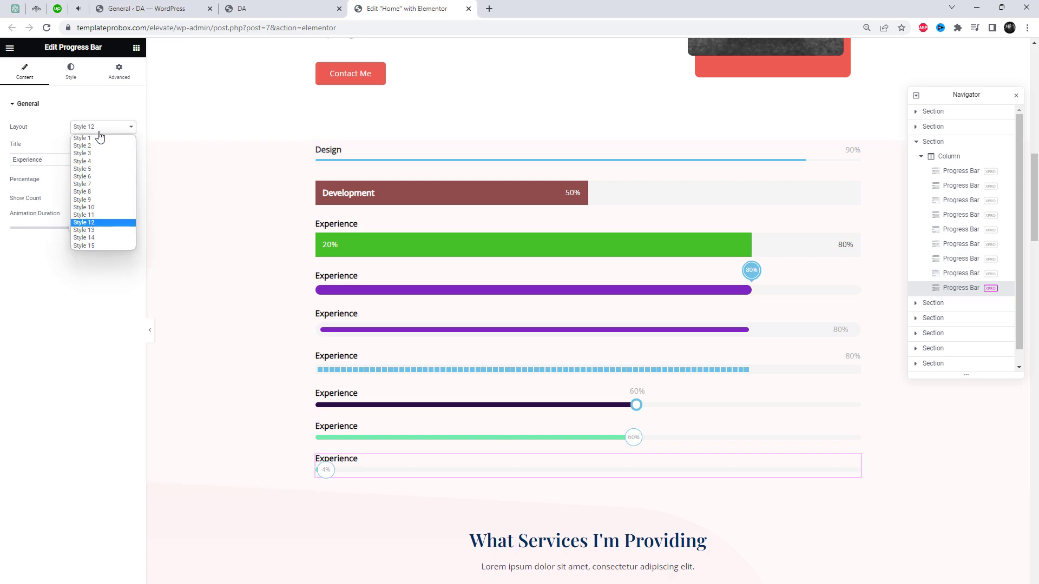
left_click(111, 230)
left_click(106, 128)
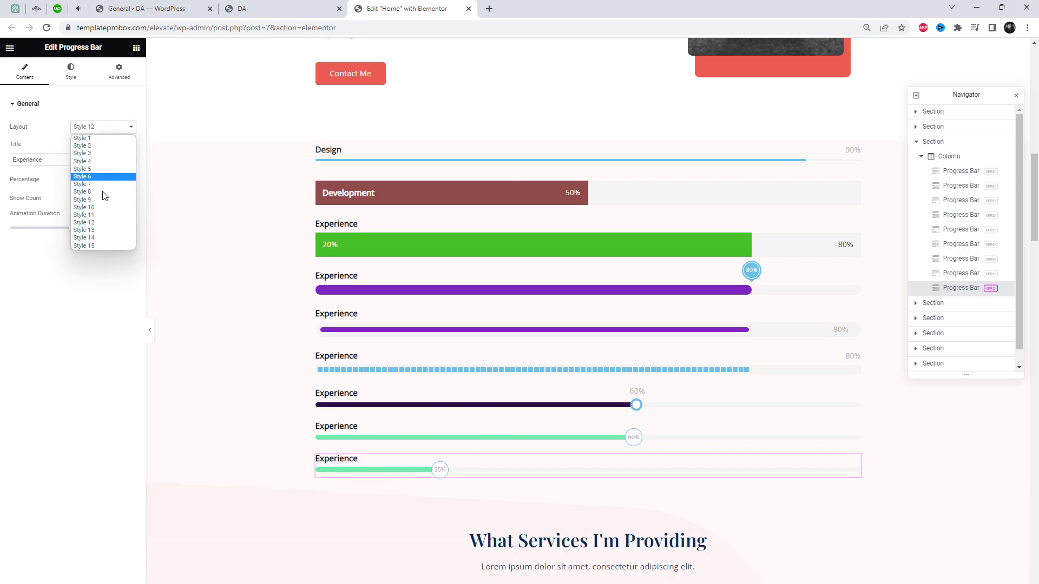
left_click(110, 232)
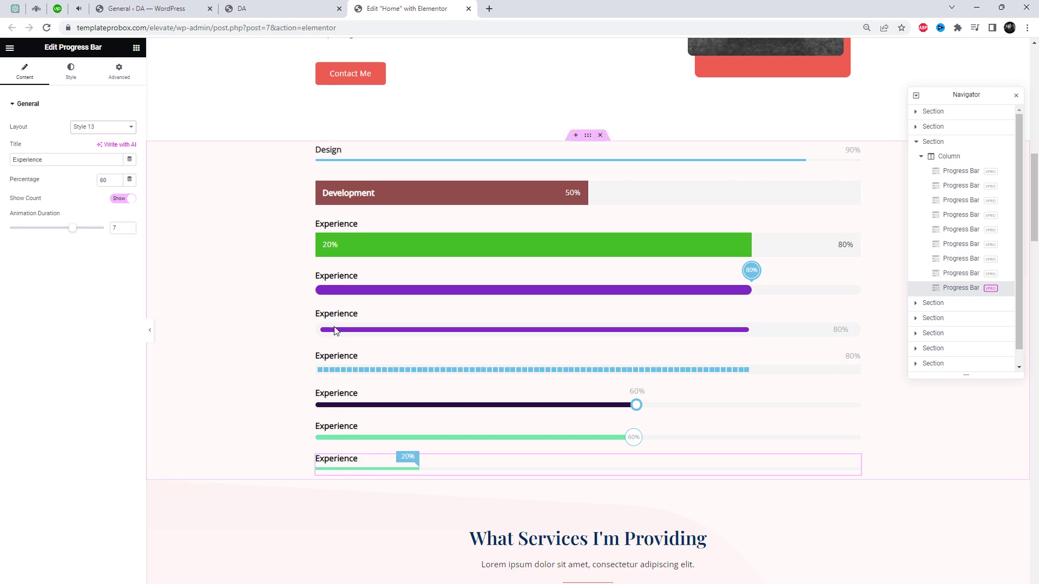
Step: Duplicate the Style 13 progress bar and set the copy's layout to Style 14
right_click(393, 467)
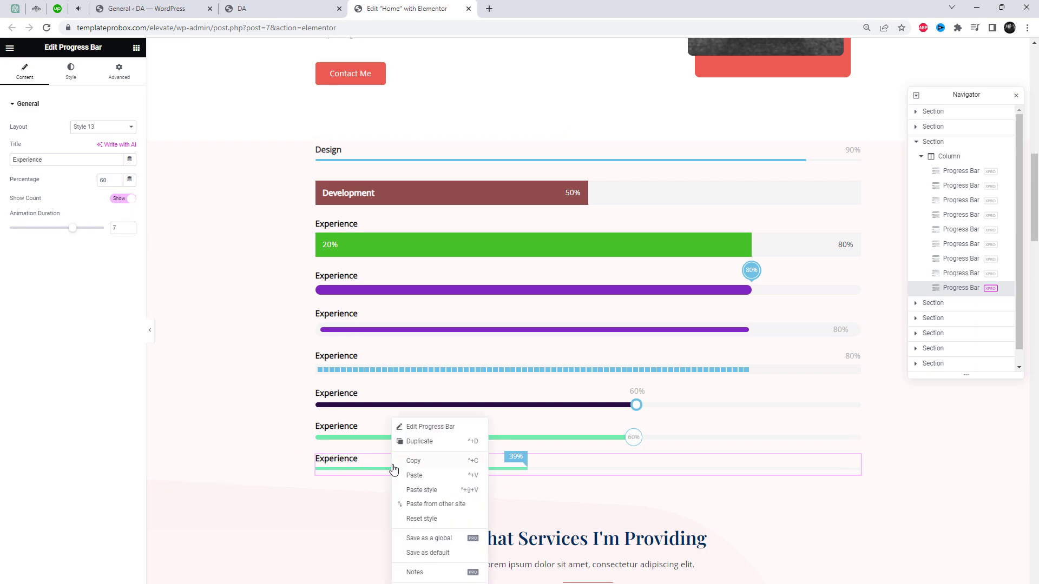
left_click(425, 442)
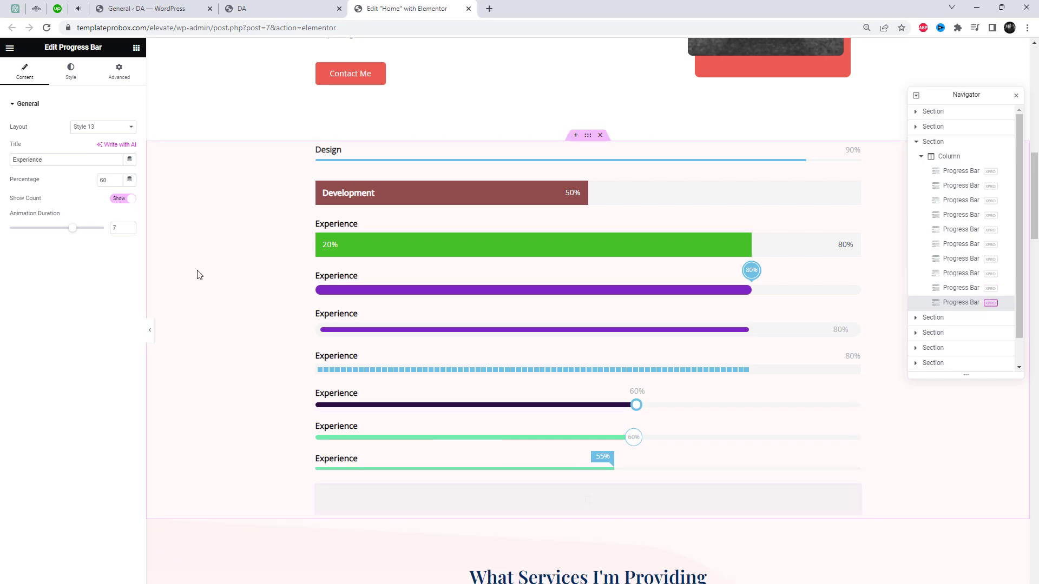
left_click(101, 131)
left_click(93, 236)
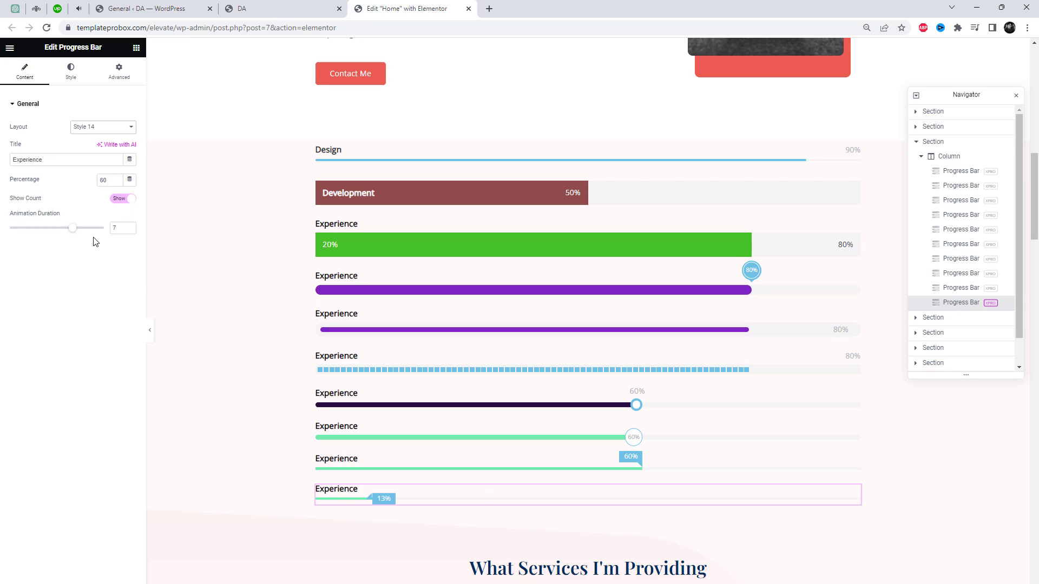
Step: Set the counter background color of the Style 14 progress bar to dark red
left_click(69, 85)
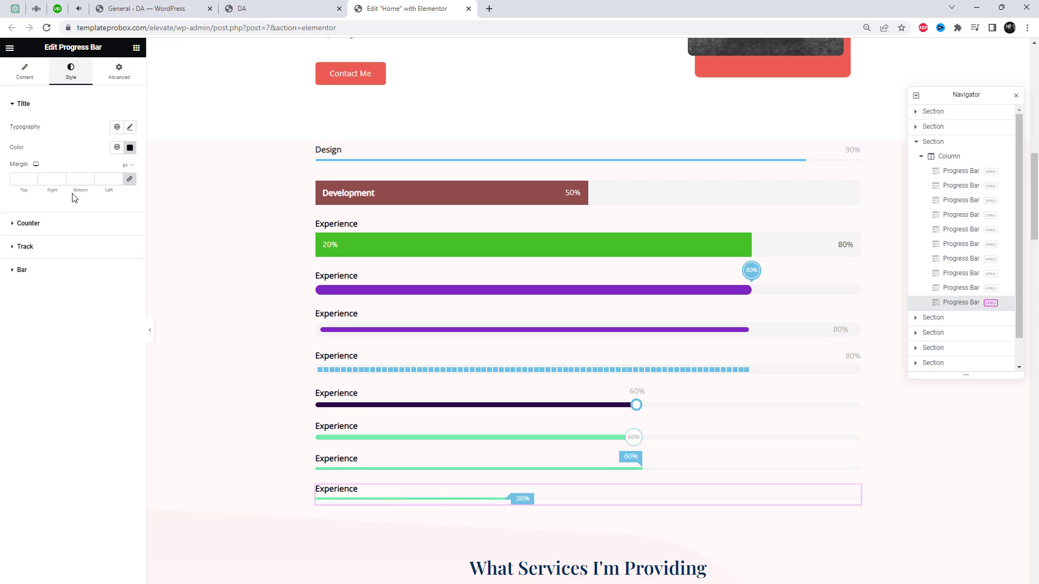
left_click(73, 223)
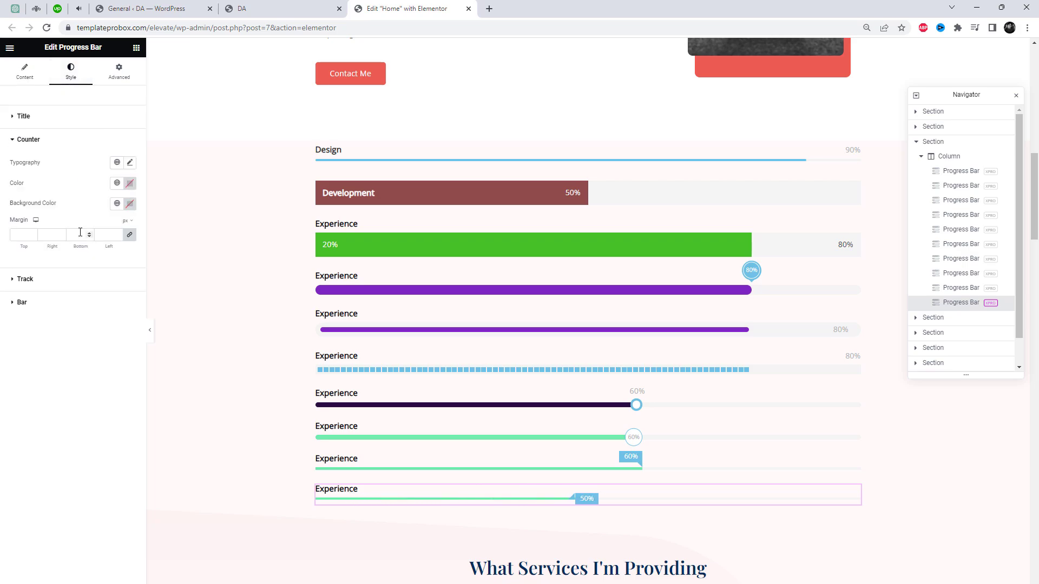
left_click(130, 204)
left_click(135, 273)
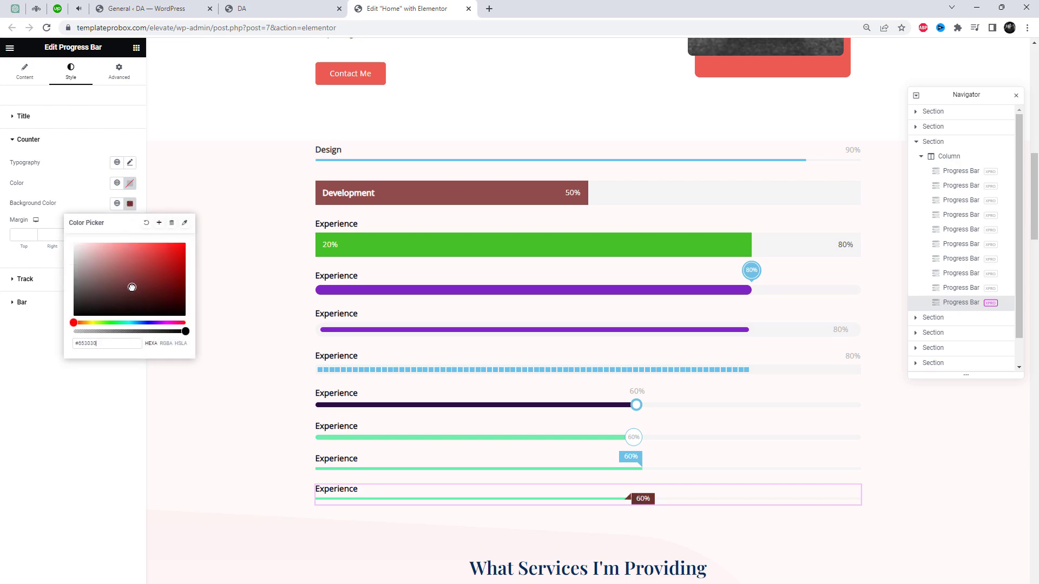
left_click(96, 436)
left_click(24, 72)
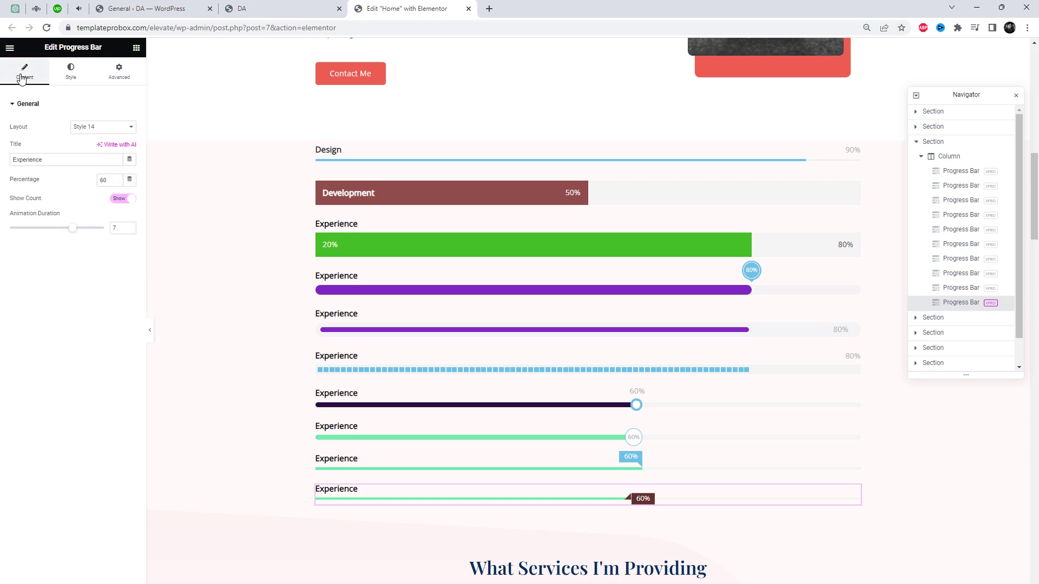
Step: Change the bar color of the Style 13 progress bar to dark green
left_click(415, 467)
left_click(83, 84)
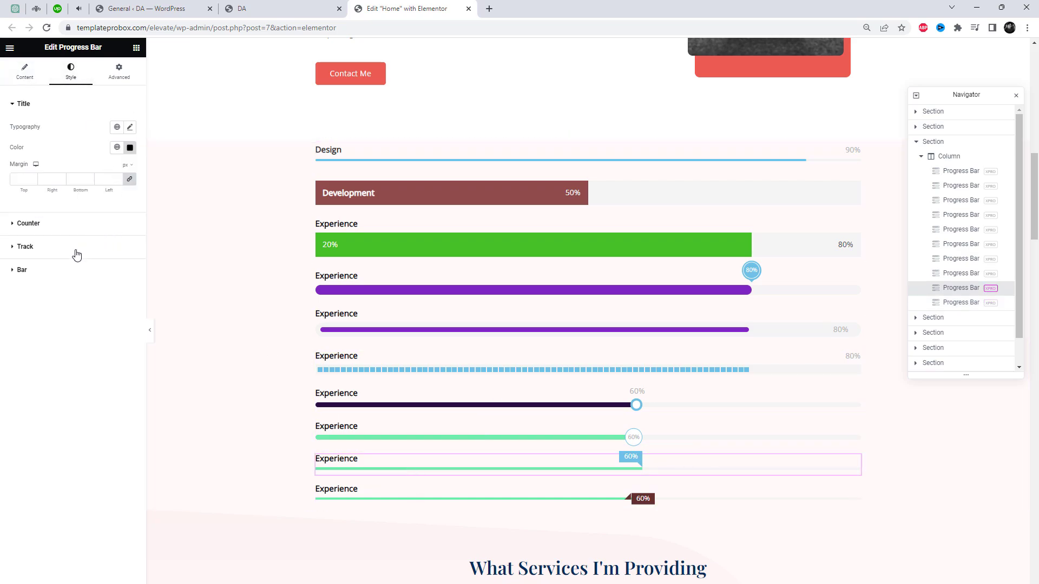
left_click(68, 276)
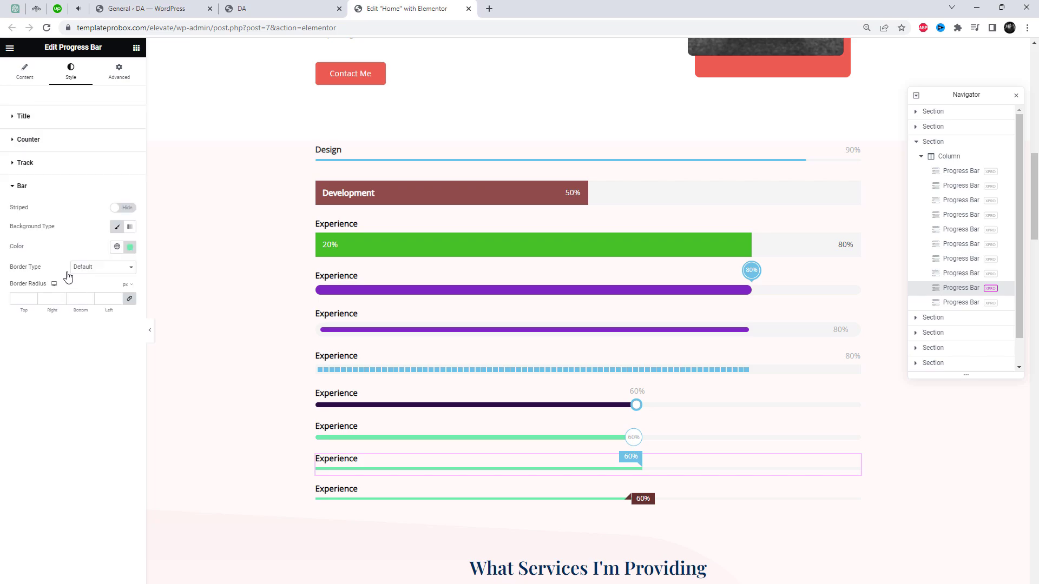
left_click(131, 252)
left_click_drag(132, 332, 184, 319)
left_click(84, 489)
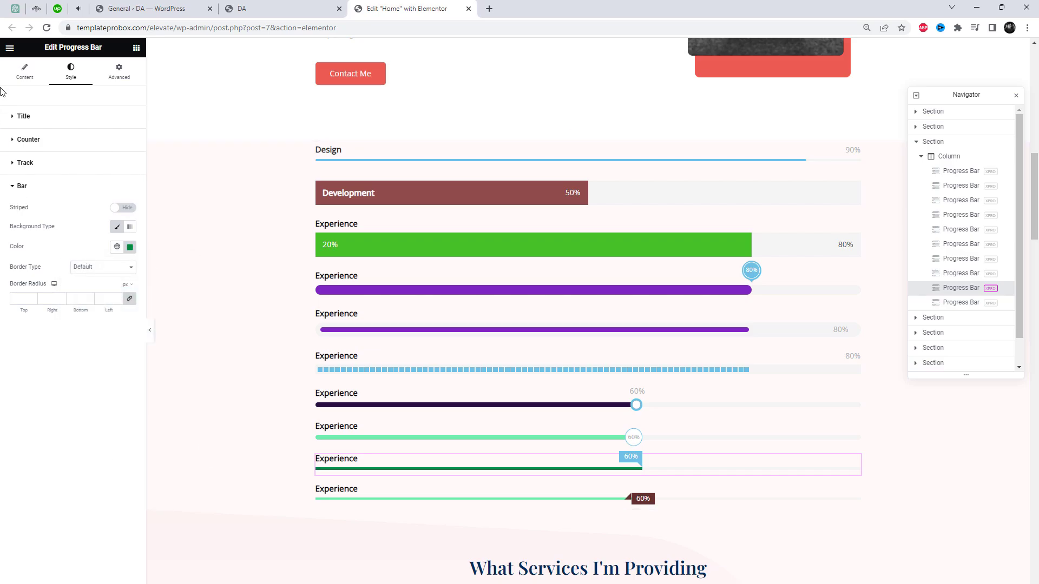
left_click(22, 73)
Step: Duplicate the Style 14 progress bar and give the copy the Style 15 layout with an animation duration of 3
right_click(429, 494)
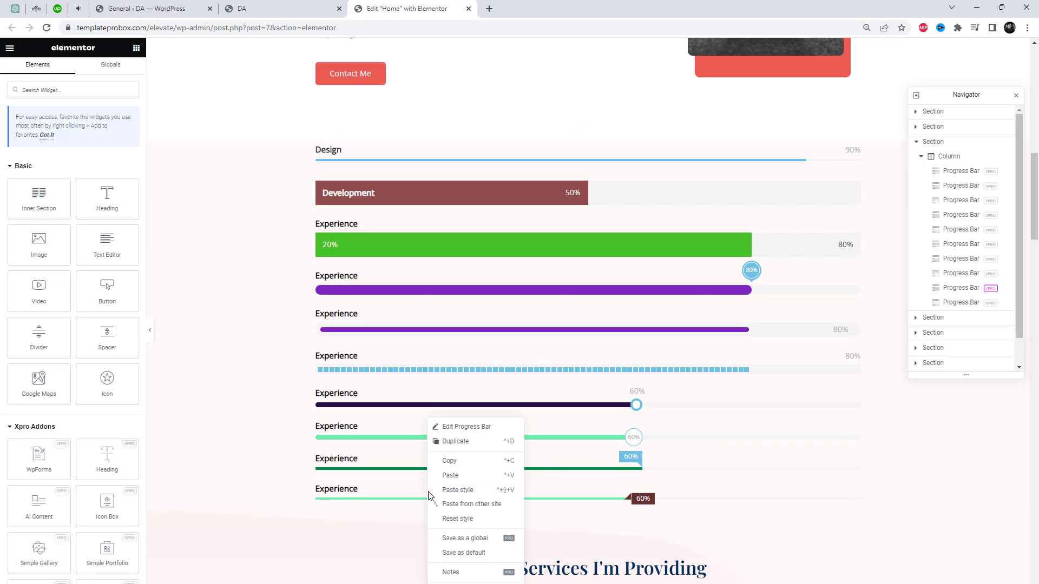
left_click(456, 443)
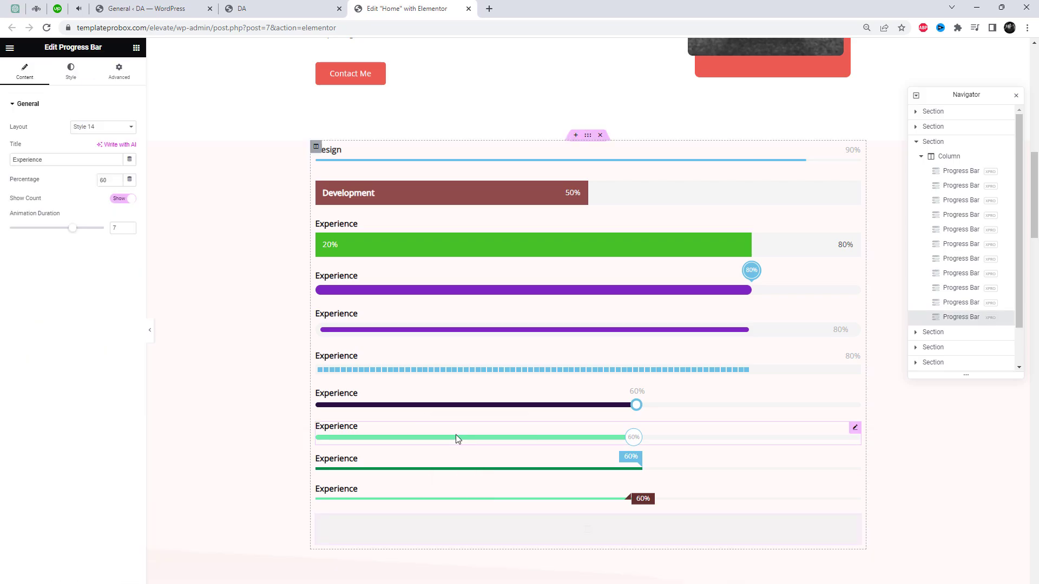
left_click(111, 128)
left_click(105, 246)
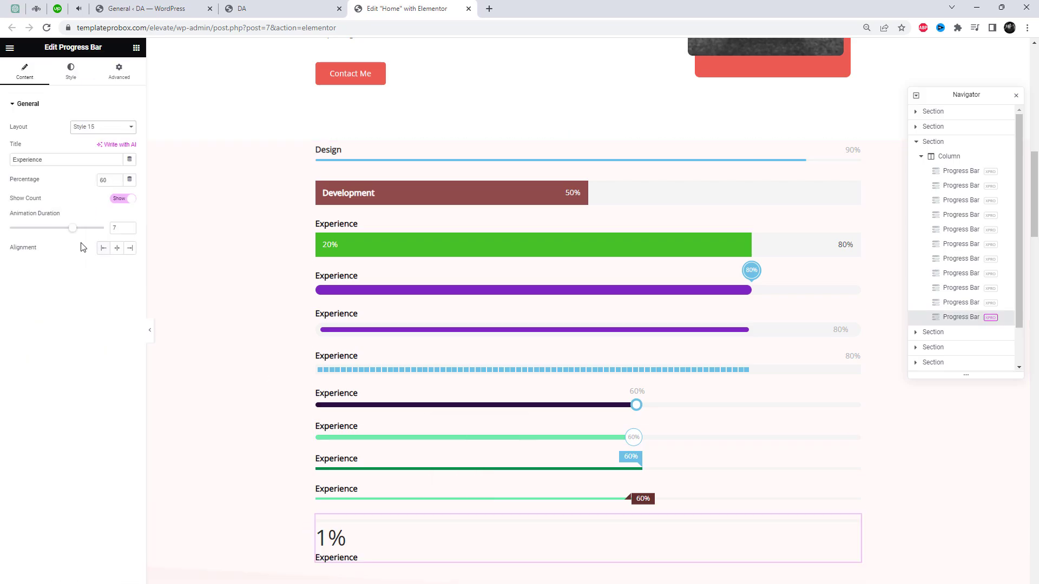
left_click_drag(76, 237, 31, 236)
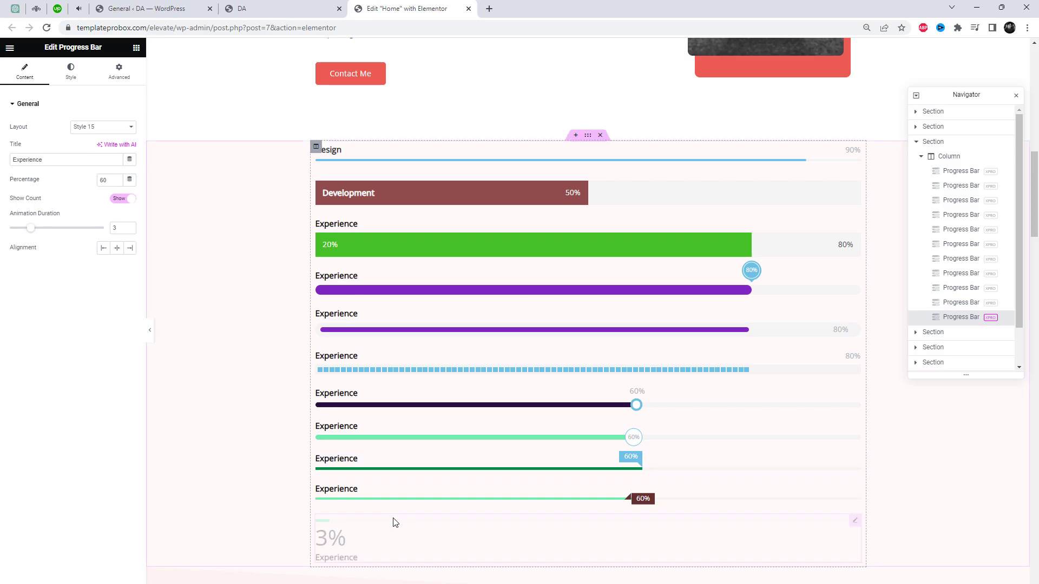
scroll(402, 507, "down", 2)
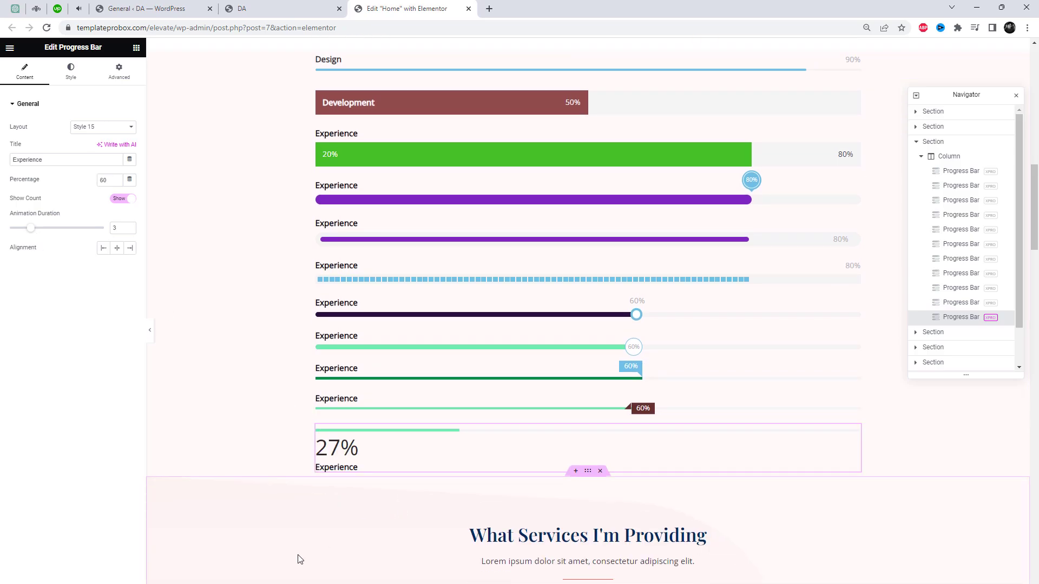
Step: Review the counter style settings of the green Style 6 progress bar and try increasing its track height
left_click(352, 164)
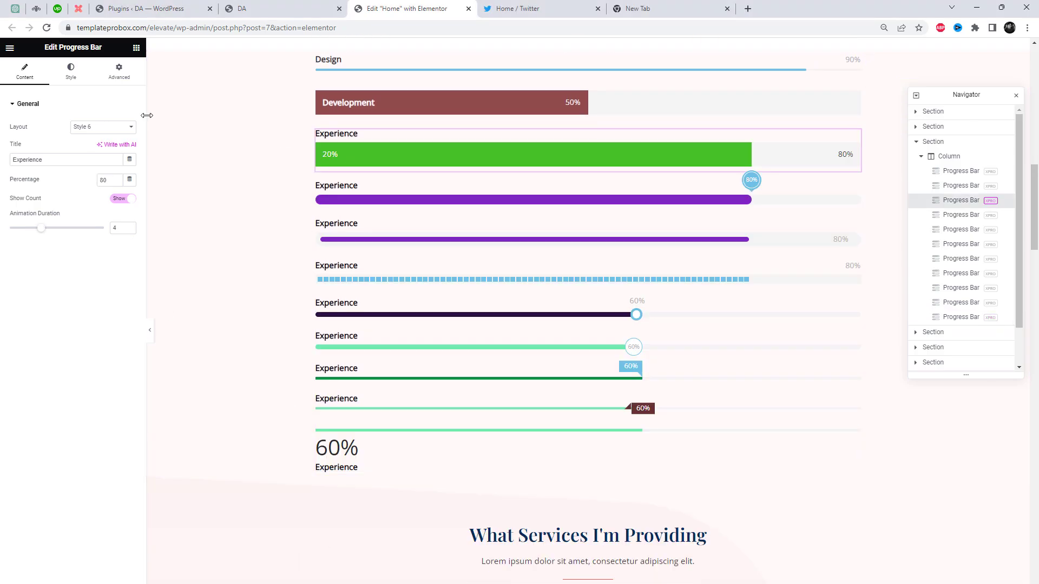
left_click(72, 79)
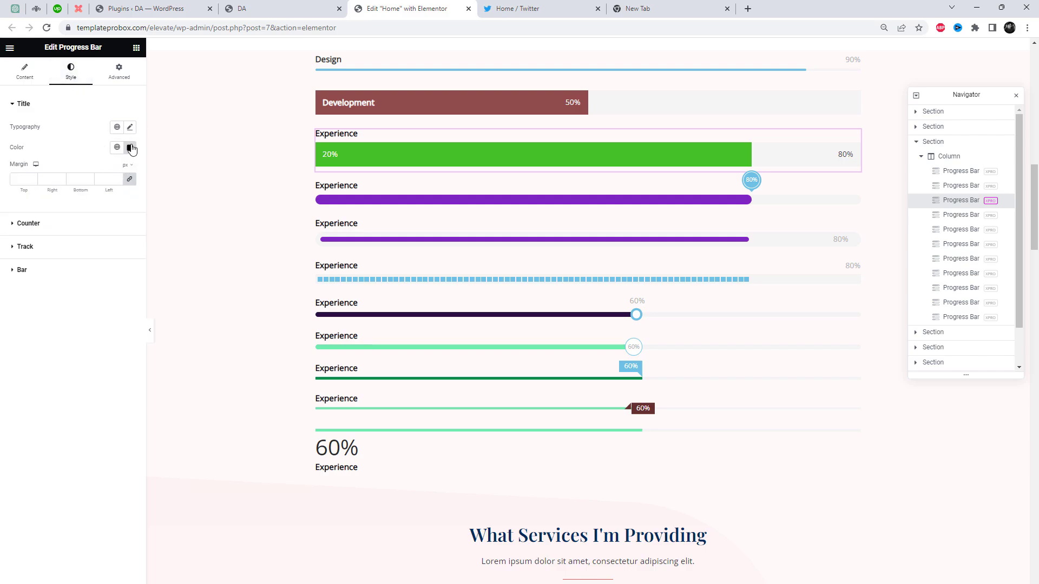
left_click(87, 225)
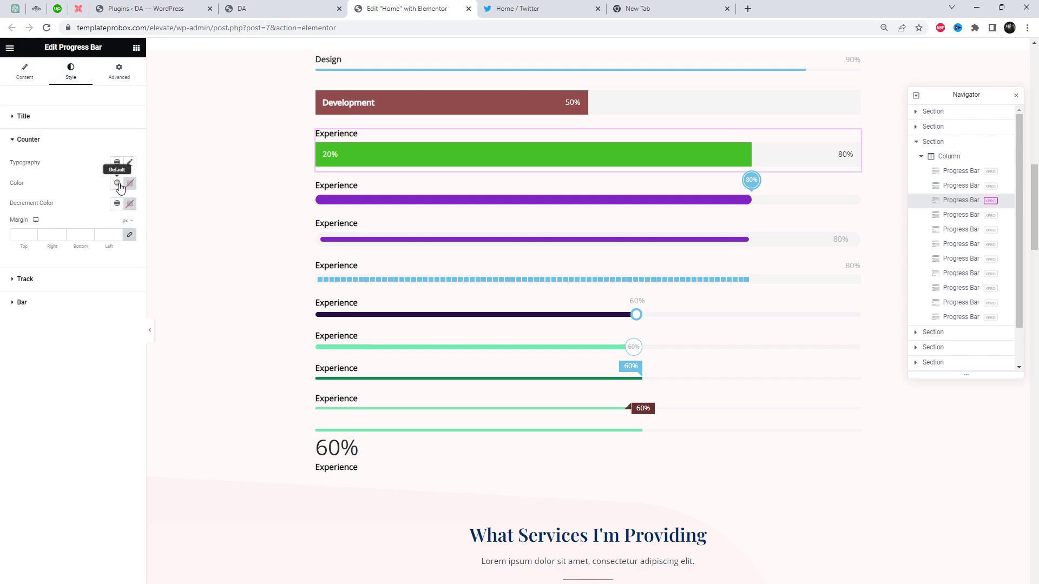
left_click(92, 282)
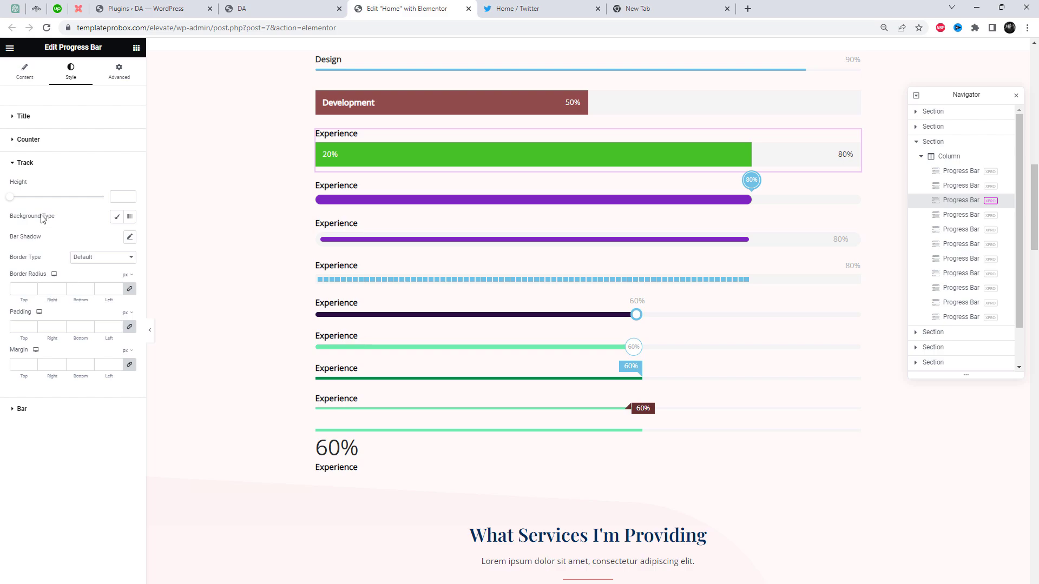
left_click_drag(12, 203, 55, 209)
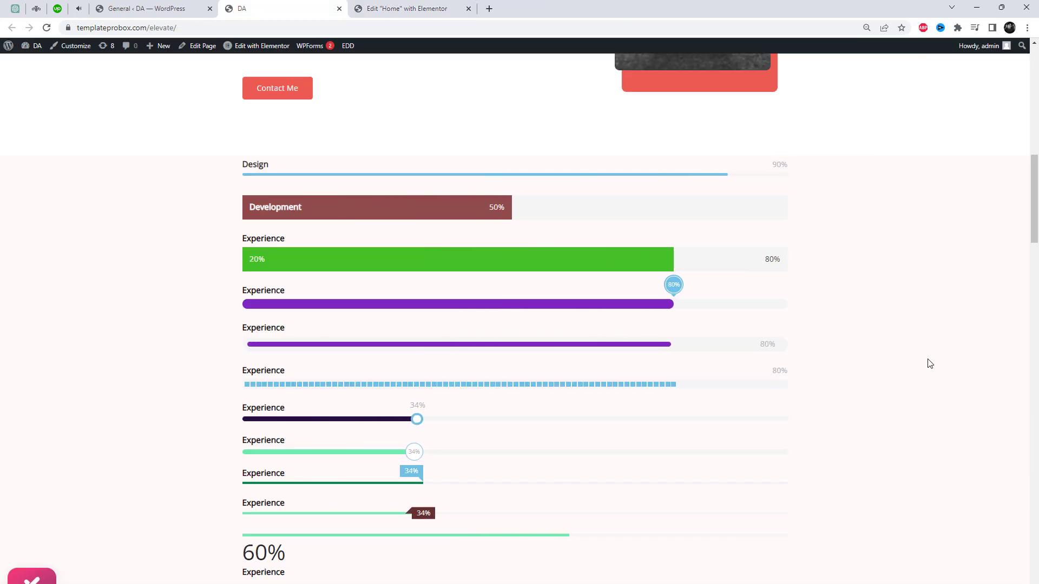
Step: Reload the live page to replay the progress bar animations, and inspect the bars in the browser's responsive mobile view
right_click(407, 136)
left_click(449, 169)
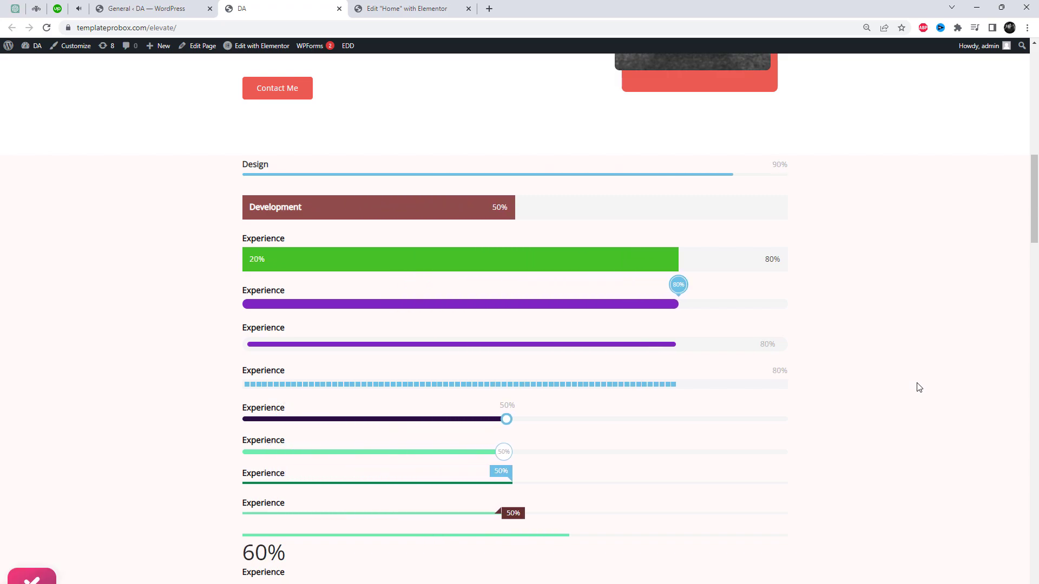
right_click(395, 148)
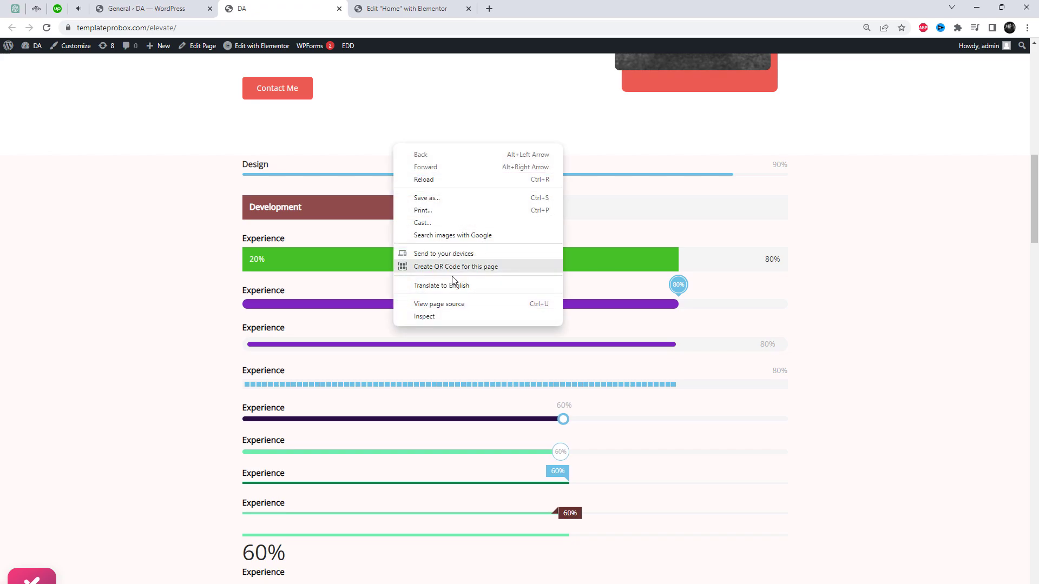
left_click(456, 319)
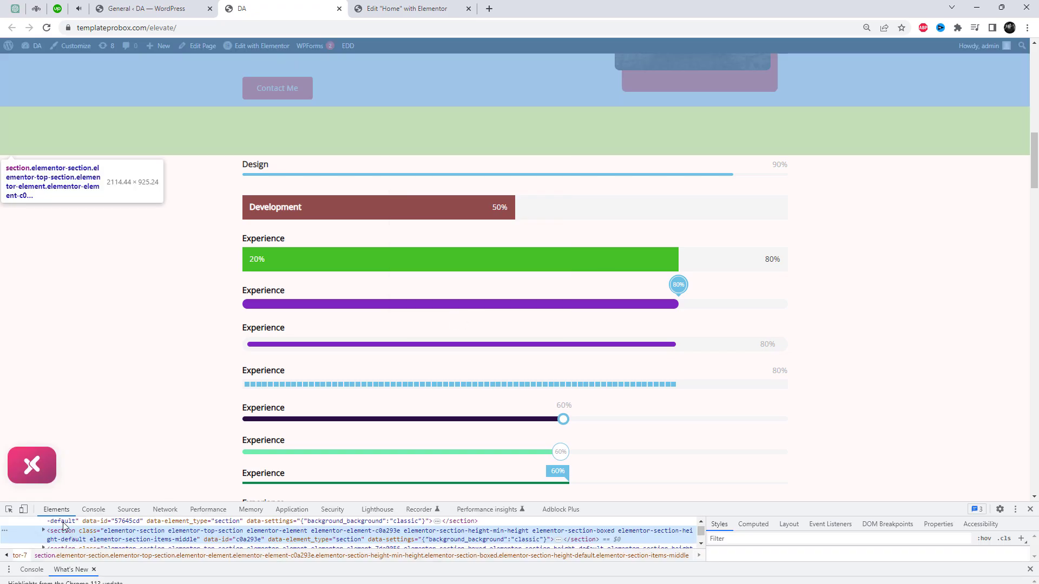
left_click(24, 509)
scroll(562, 363, "down", 15)
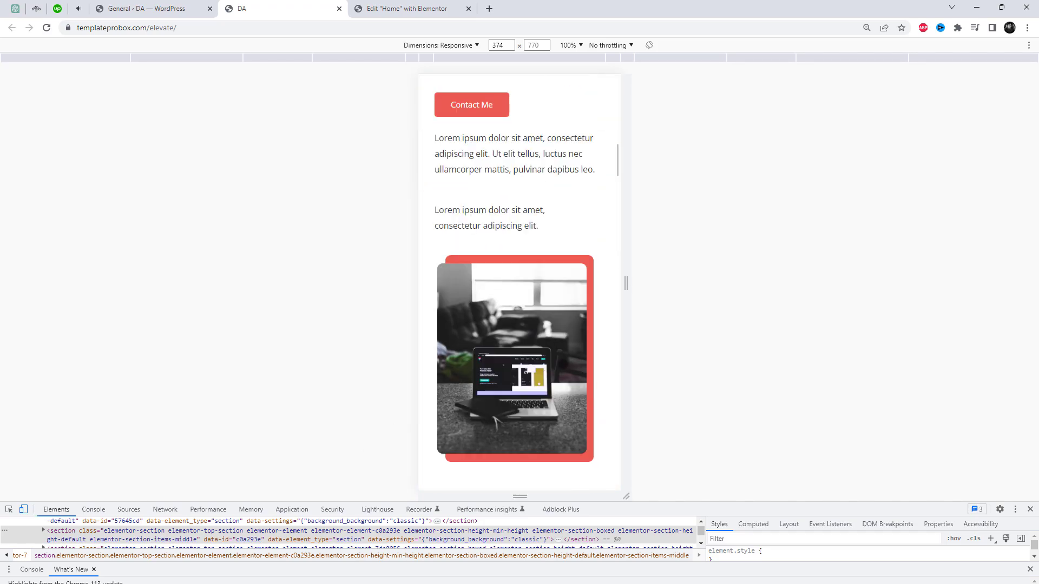
Step: Reload the page in the mobile view and shrink the developer tools pane to check the full set of animated progress bars
left_click(427, 27)
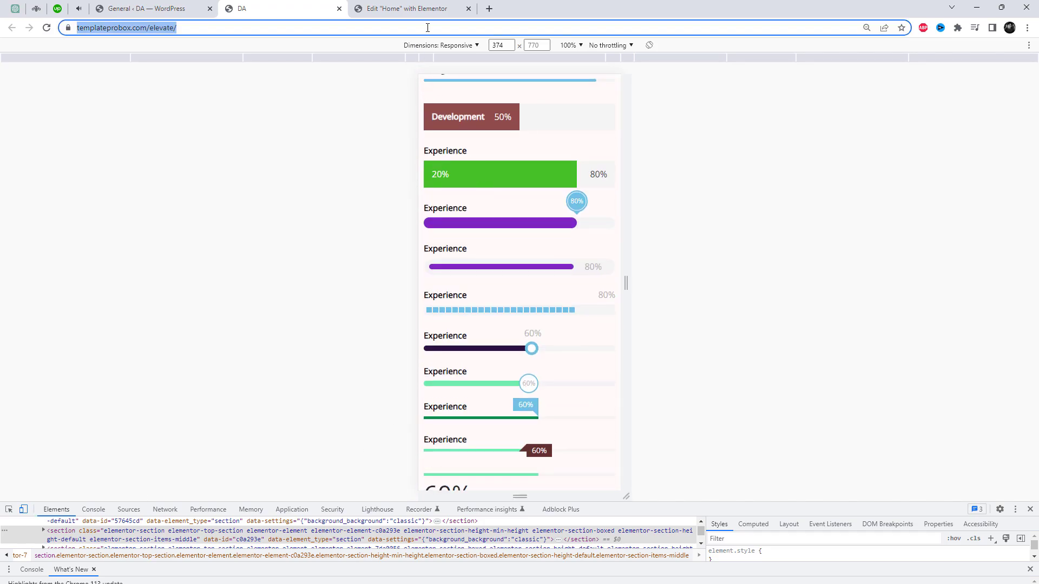
key("Return")
left_click_drag(786, 506, 779, 564)
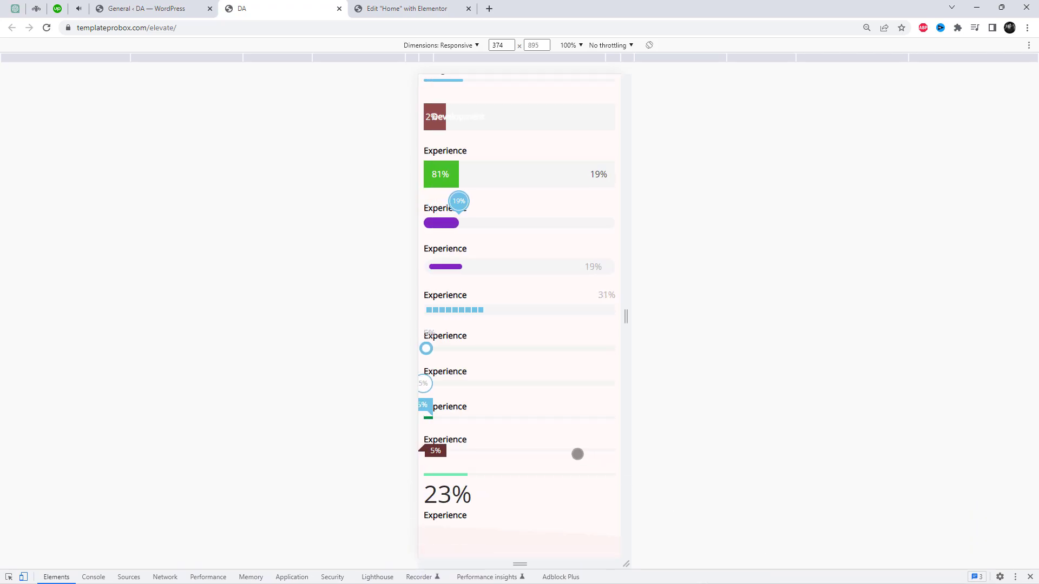
scroll(578, 454, "up", 2)
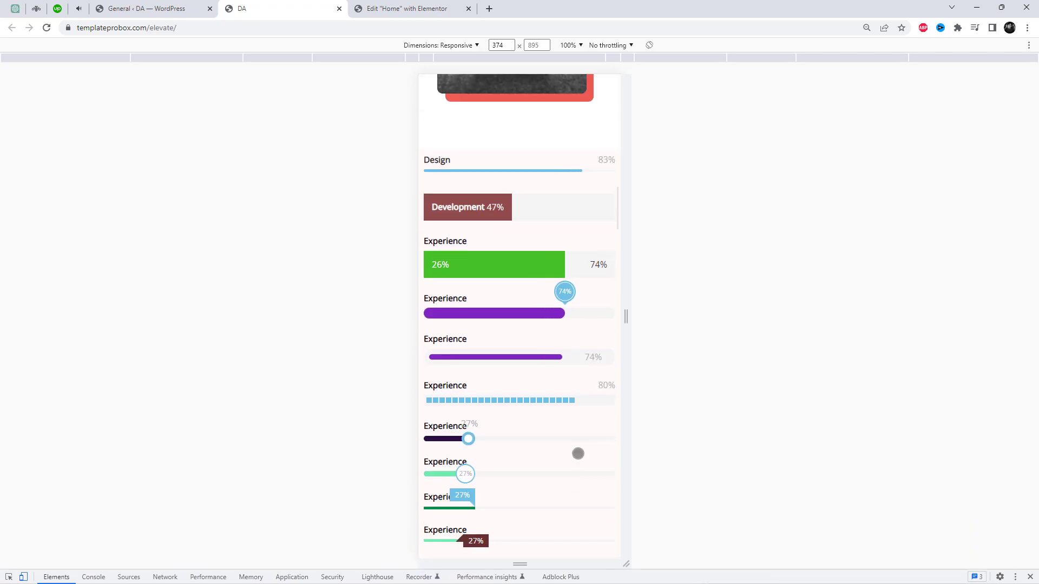